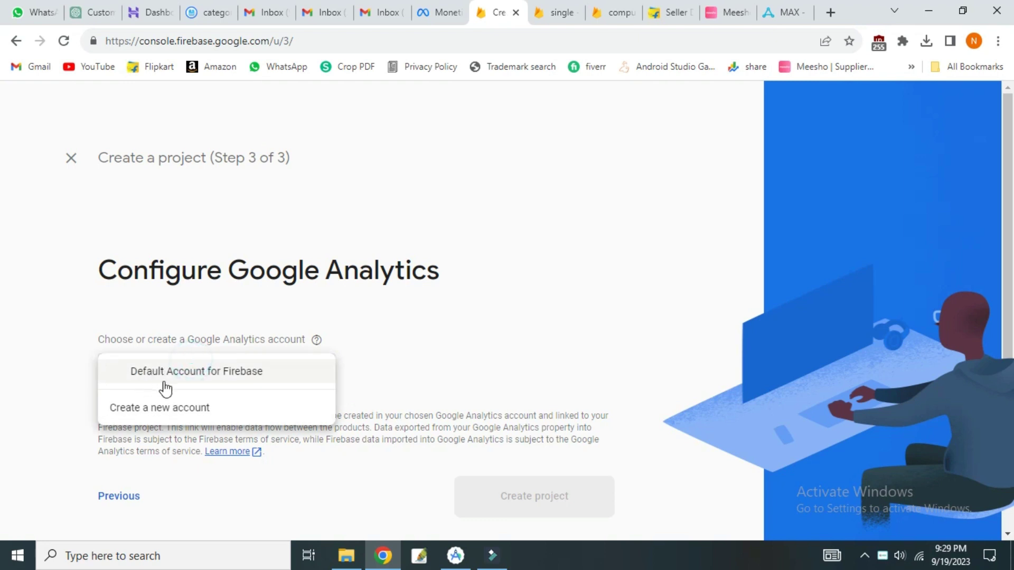
# Step: Select Default Account for Firebase as the Google Analytics account, create the project, and continue to its overview
pyautogui.click(141, 369)
pyautogui.scroll(-2, 488, 359)
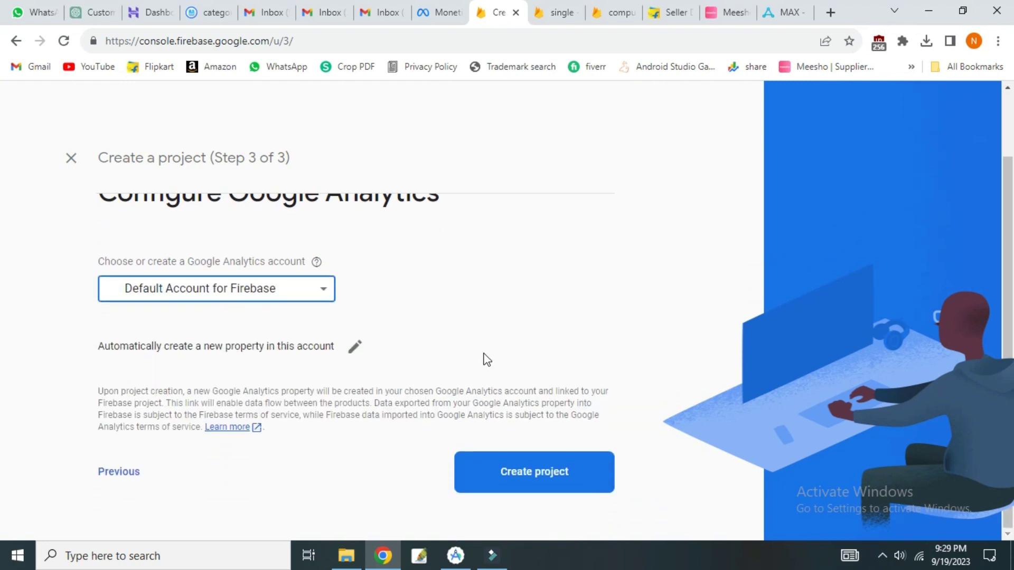
pyautogui.click(534, 480)
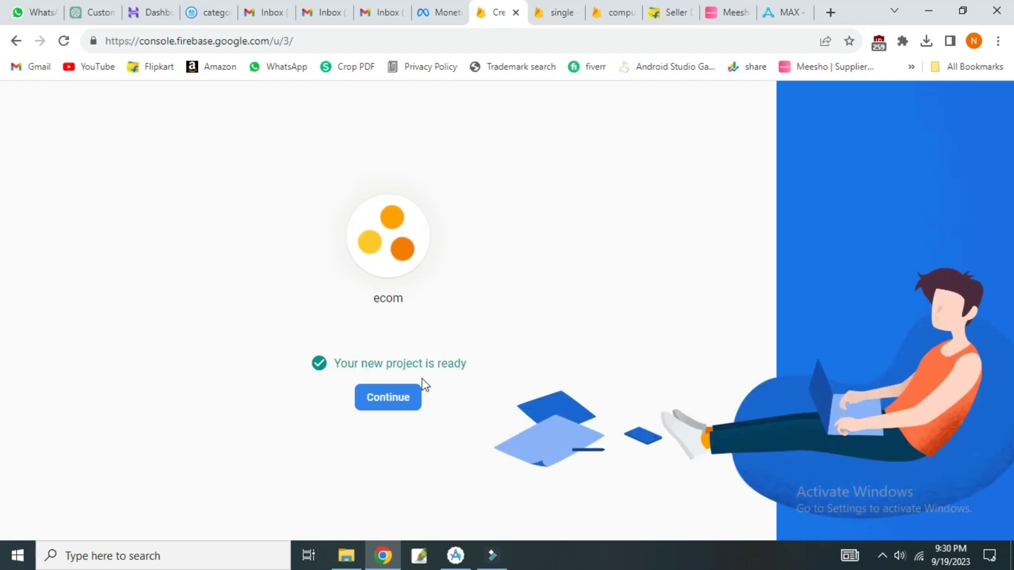
pyautogui.click(391, 399)
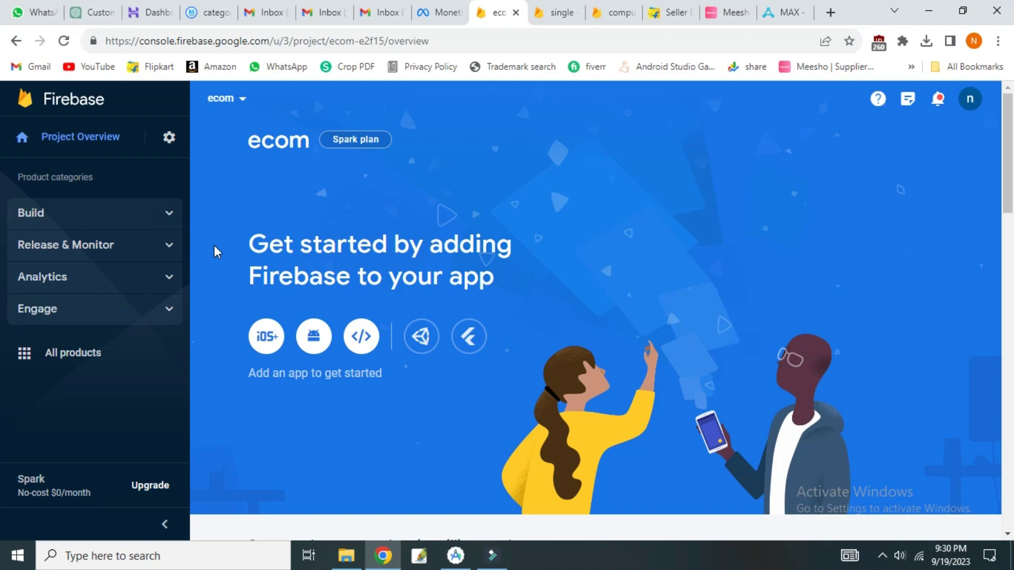
# Step: Start adding an Android app and set its package name to ecomshopping.in, copied from MainActivity.java in Android Studio
pyautogui.click(313, 336)
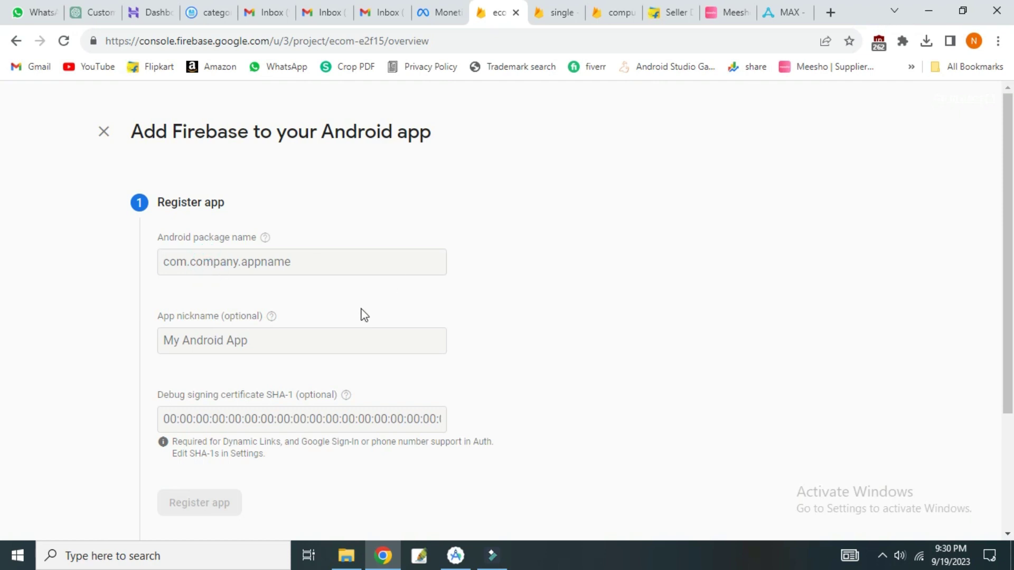
pyautogui.click(456, 556)
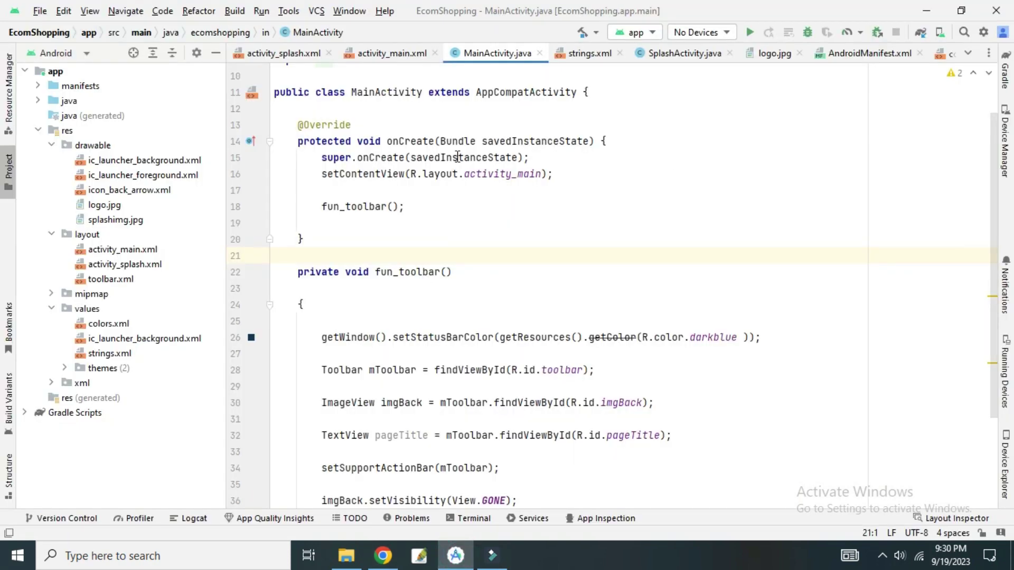
pyautogui.moveTo(324, 72); pyautogui.dragTo(402, 73)
pyautogui.hotkey('ctrl', 'c')
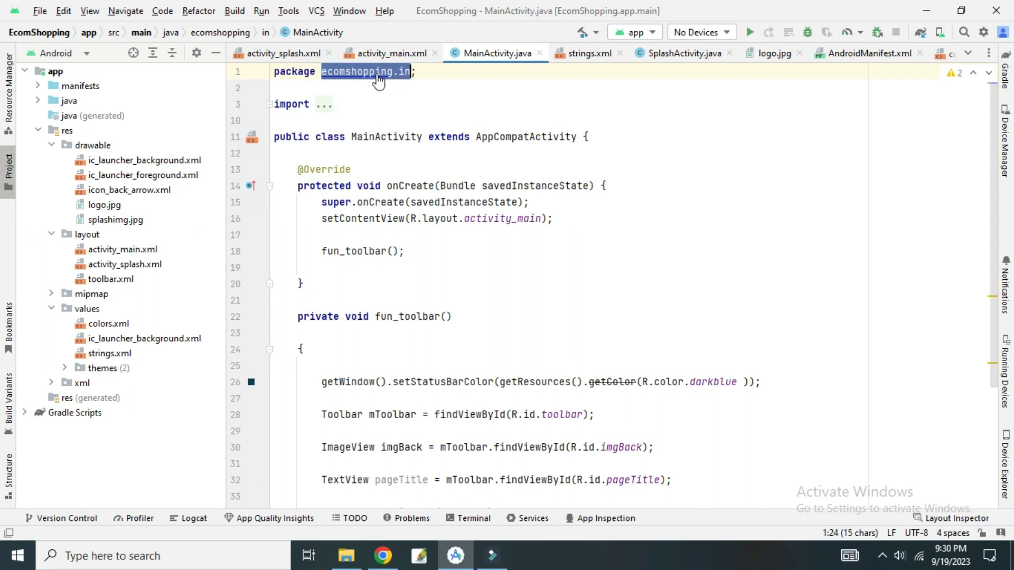
pyautogui.click(383, 559)
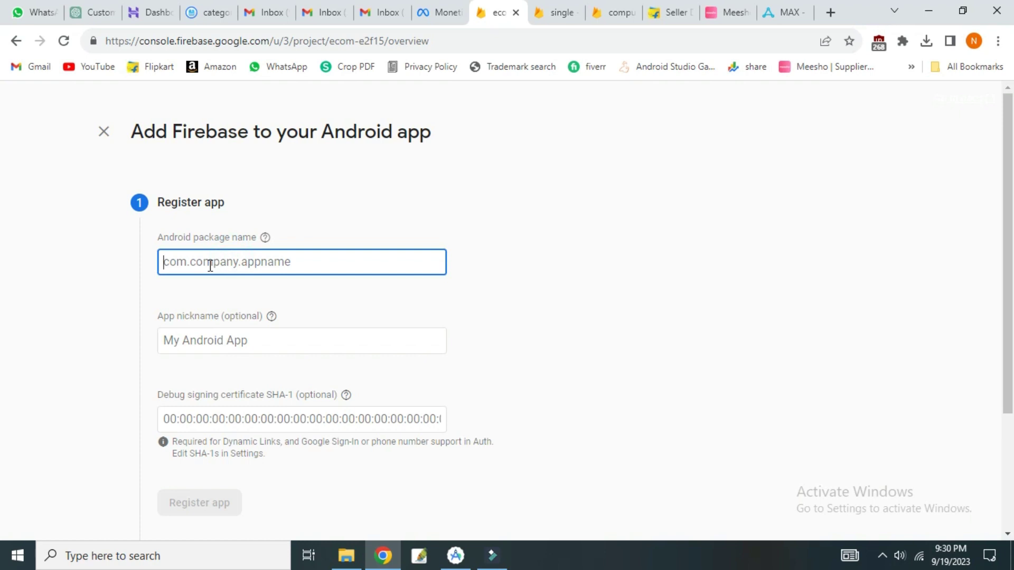
pyautogui.hotkey('ctrl', 'v')
# Step: Set the app nickname to ecom, fill in the saved debug signing certificate SHA-1, and register the app
pyautogui.click(220, 340)
pyautogui.write('e')
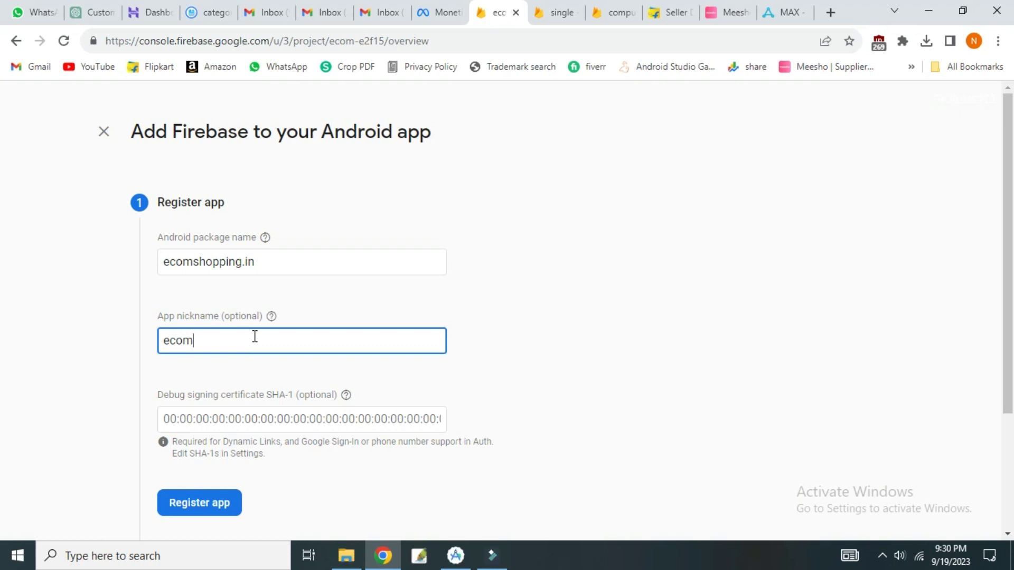
pyautogui.click(204, 412)
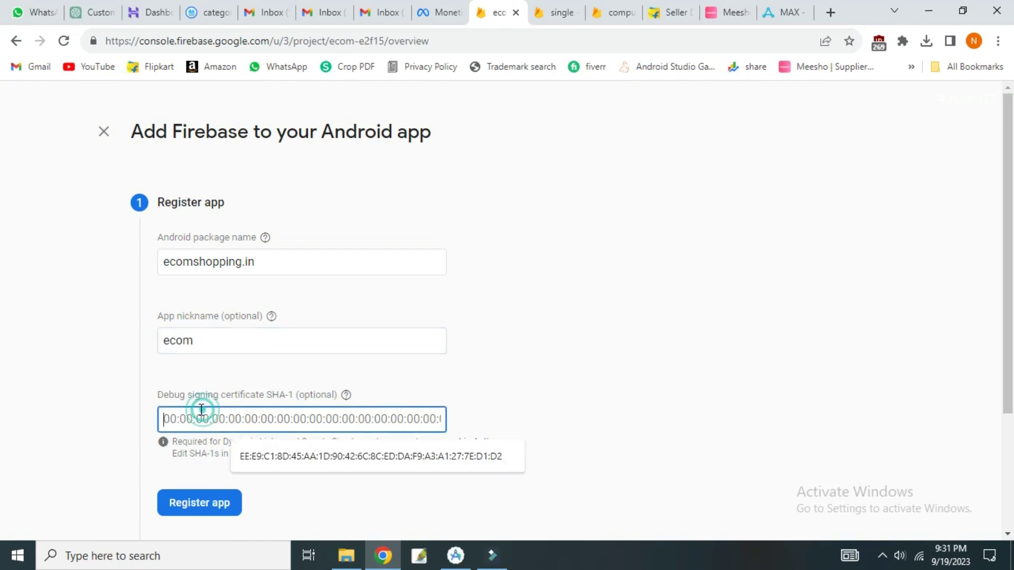
pyautogui.click(292, 457)
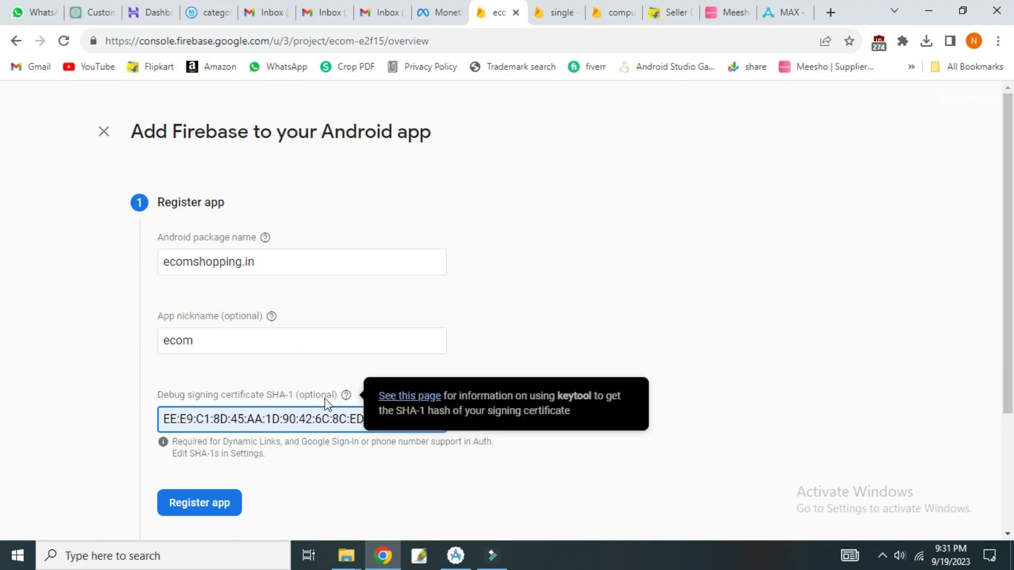
pyautogui.scroll(-1, 300, 407)
pyautogui.scroll(-2, 300, 407)
pyautogui.doubleClick(271, 248)
pyautogui.click(271, 251)
pyautogui.scroll(-1, 271, 250)
pyautogui.click(199, 341)
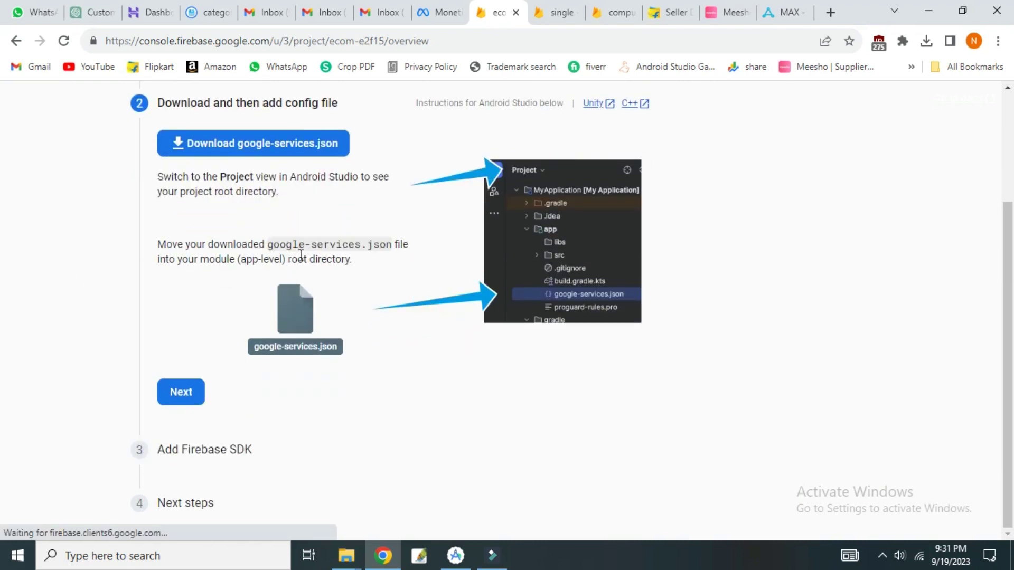
# Step: Download google-services.json and complete the remaining Android setup stages without changing the SDK options, continuing to the console
pyautogui.click(180, 393)
pyautogui.scroll(-7, 350, 296)
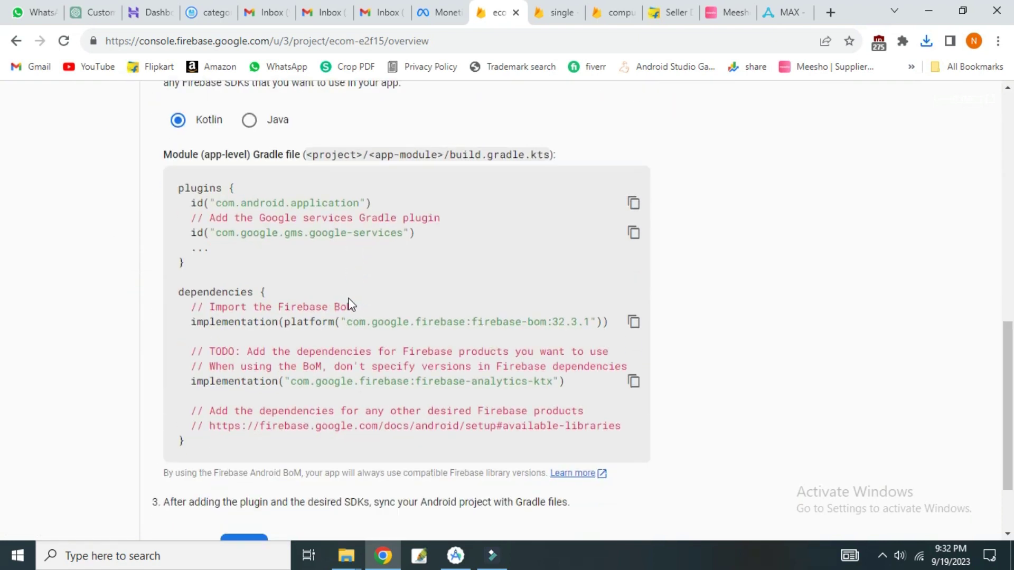
pyautogui.scroll(-2, 338, 312)
pyautogui.click(244, 446)
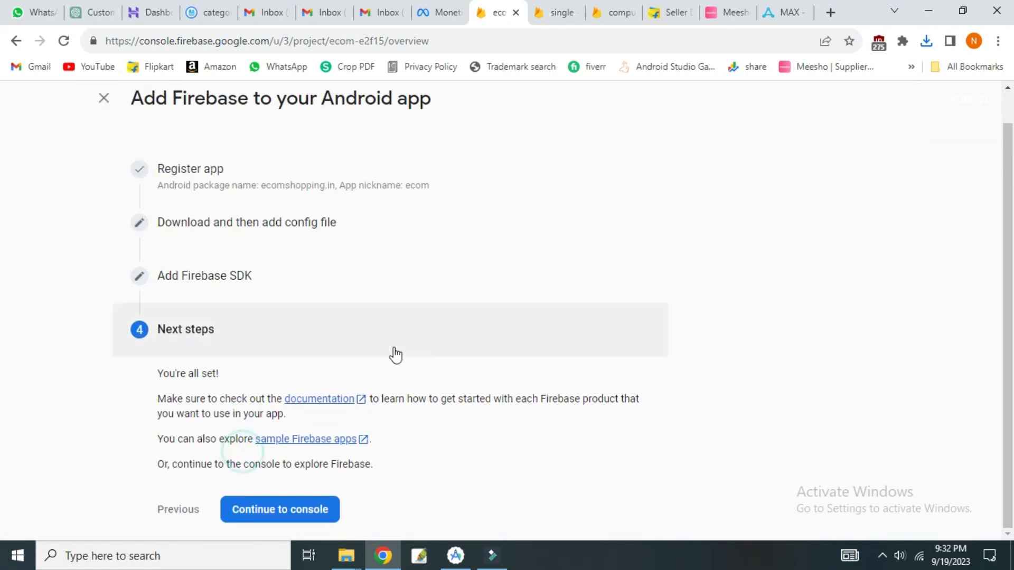
pyautogui.click(280, 510)
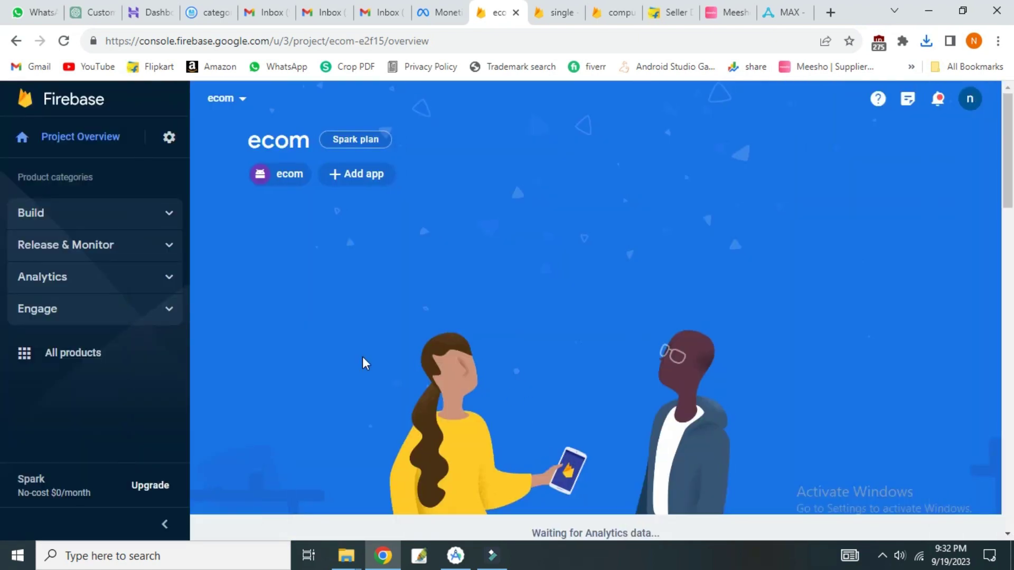
# Step: Create a Cloud Firestore database in production mode with the default location
pyautogui.click(164, 222)
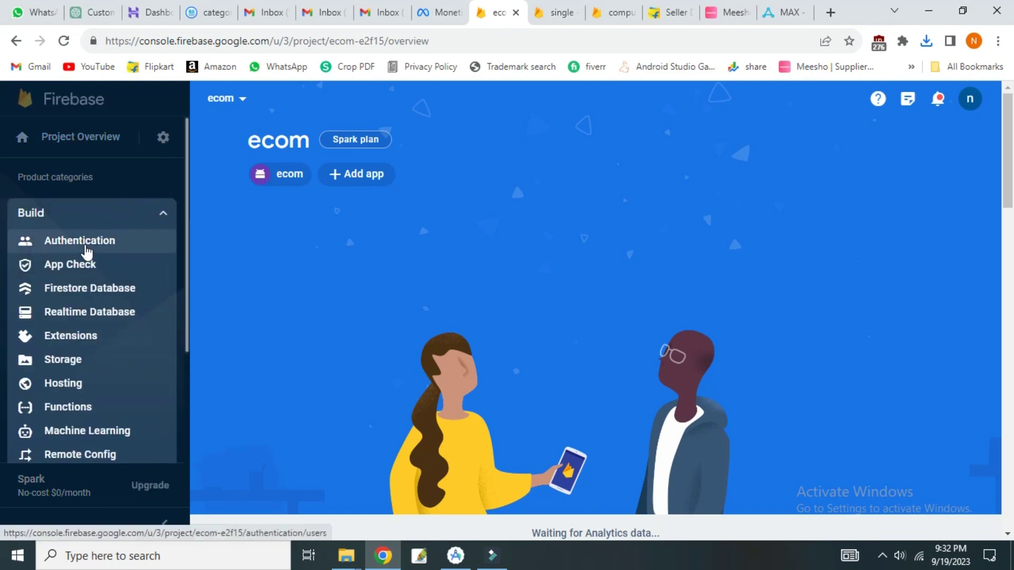
pyautogui.click(81, 292)
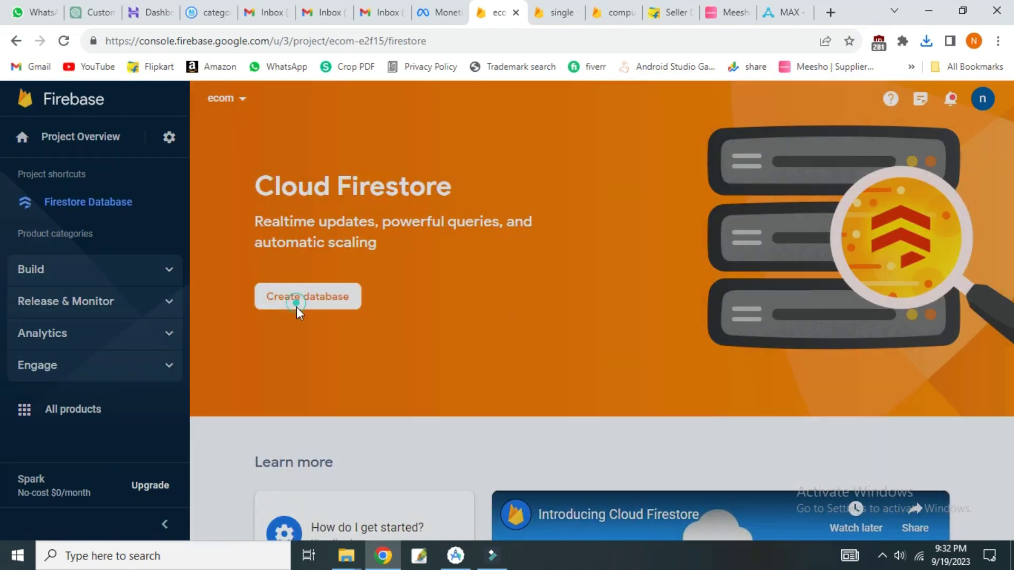
pyautogui.click(296, 304)
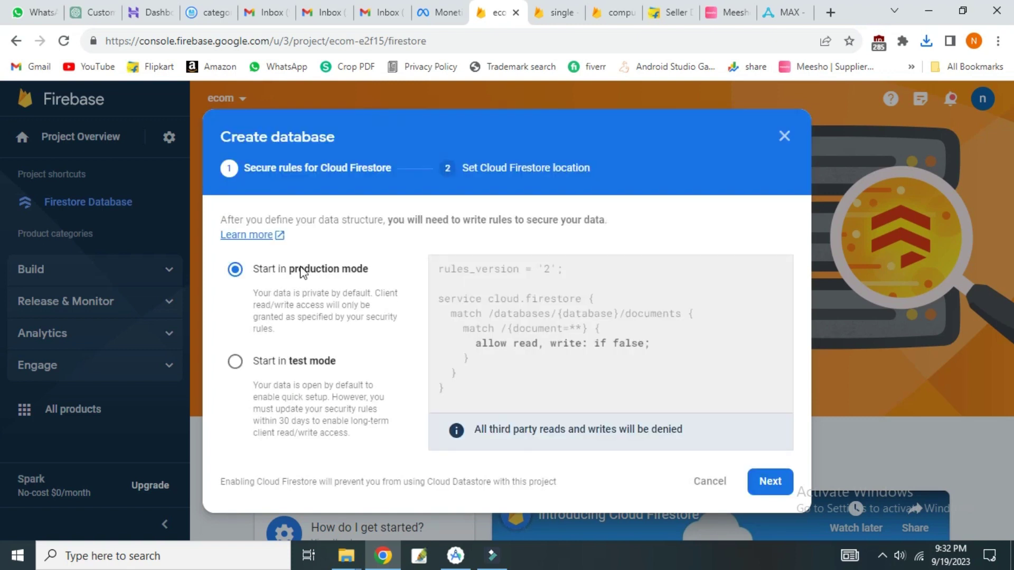
pyautogui.click(771, 483)
pyautogui.click(790, 472)
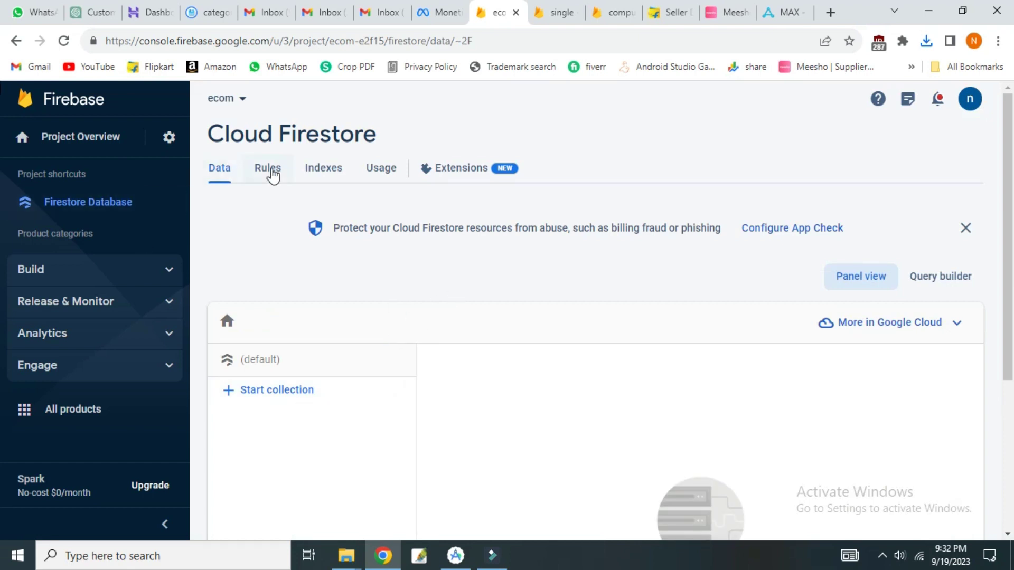
# Step: Remove the "if false" condition from the Firestore rule so it reads "allow read, write;" and publish the rules
pyautogui.click(267, 169)
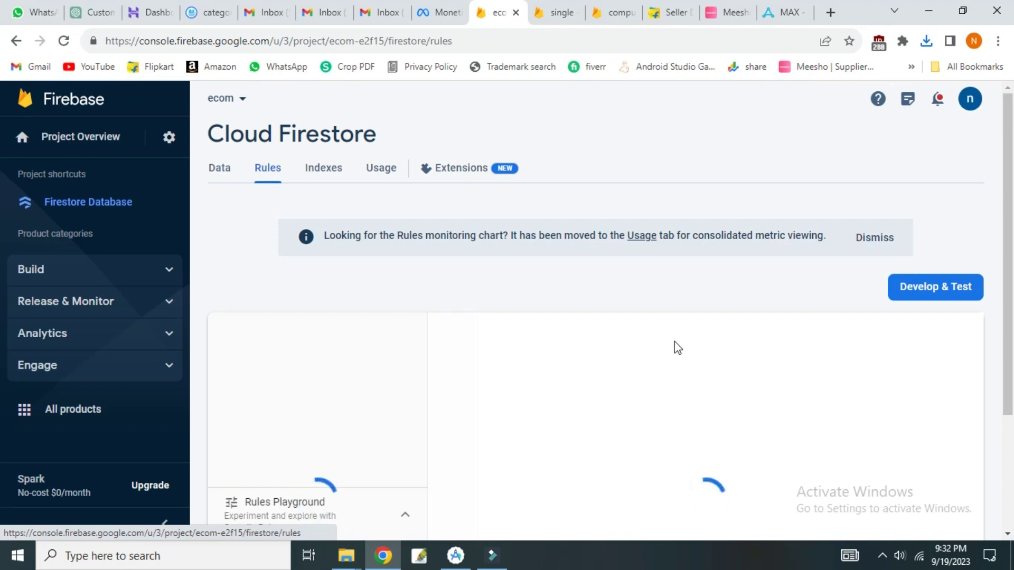
pyautogui.scroll(-3, 675, 347)
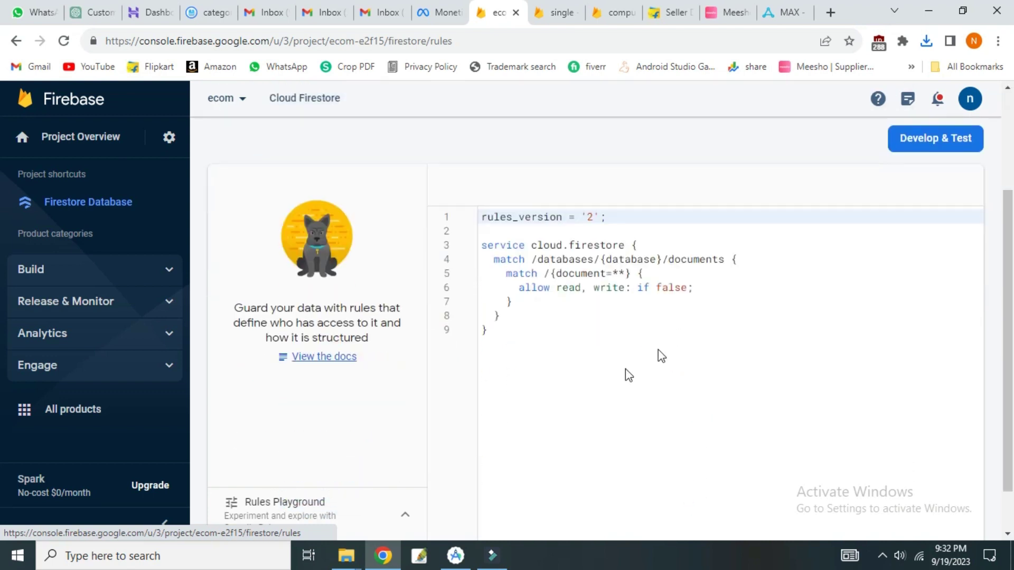
pyautogui.moveTo(688, 287); pyautogui.dragTo(639, 285)
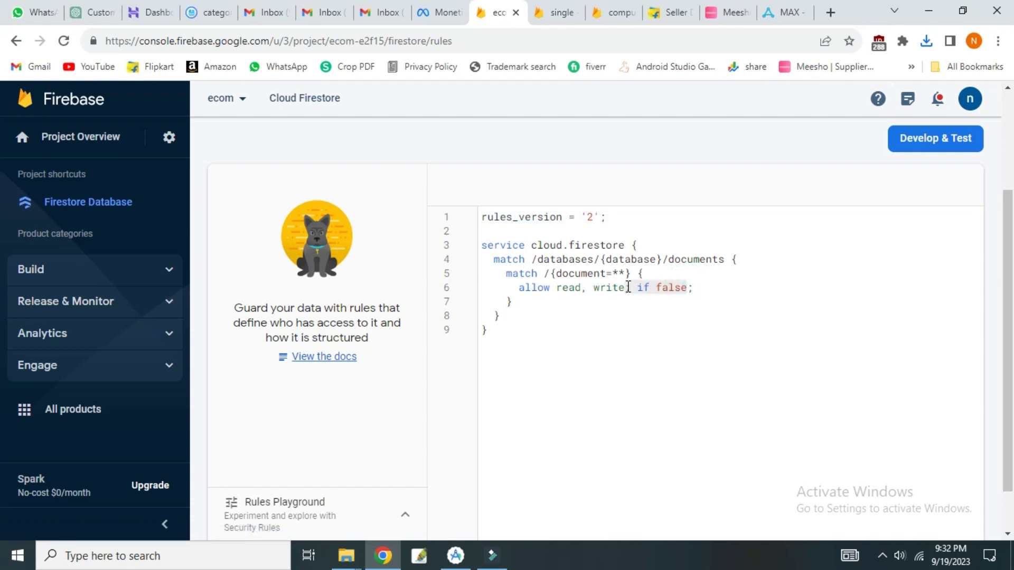
pyautogui.press('Delete')
pyautogui.press('Delete')
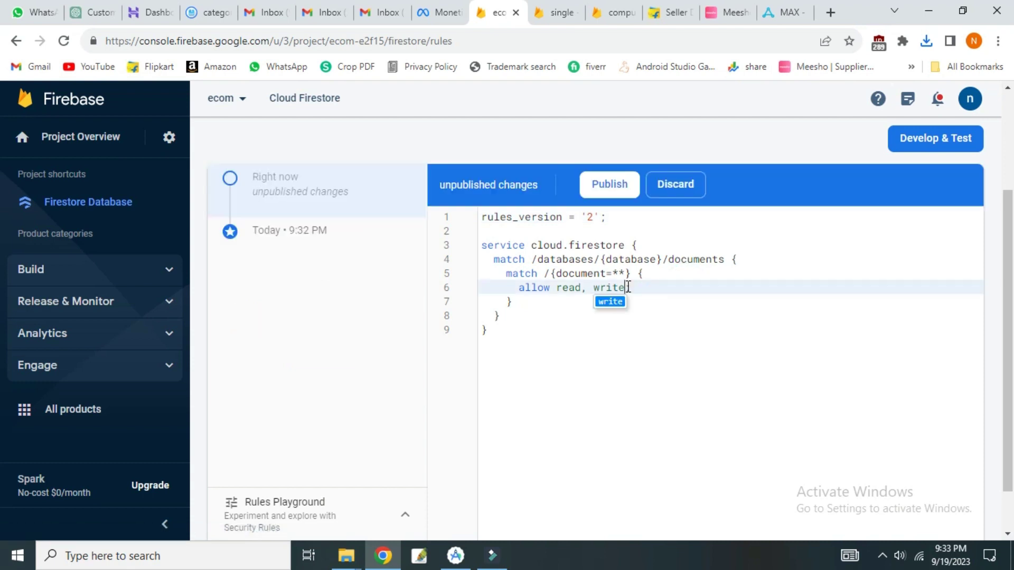
pyautogui.click(602, 184)
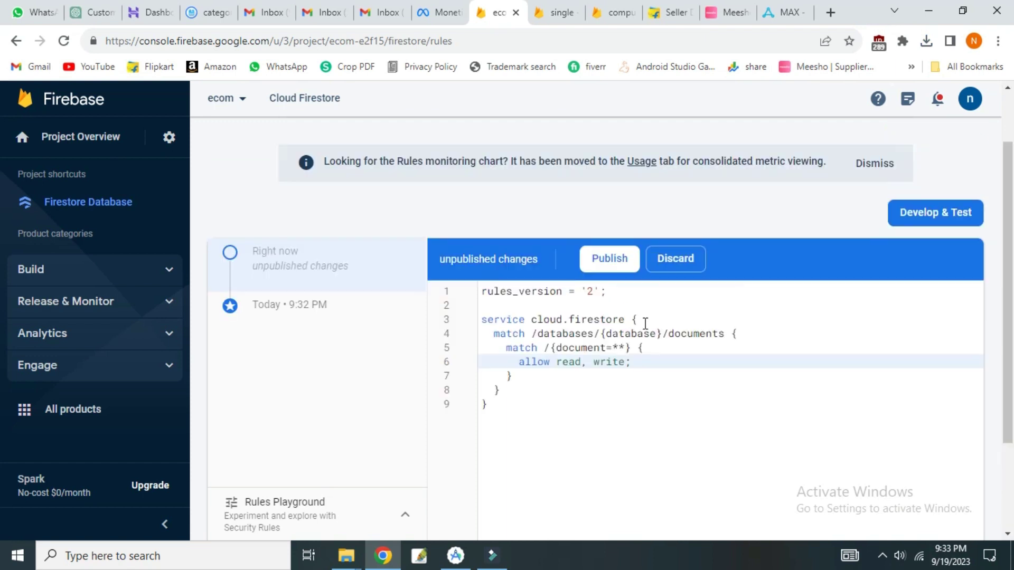
pyautogui.scroll(2, 640, 341)
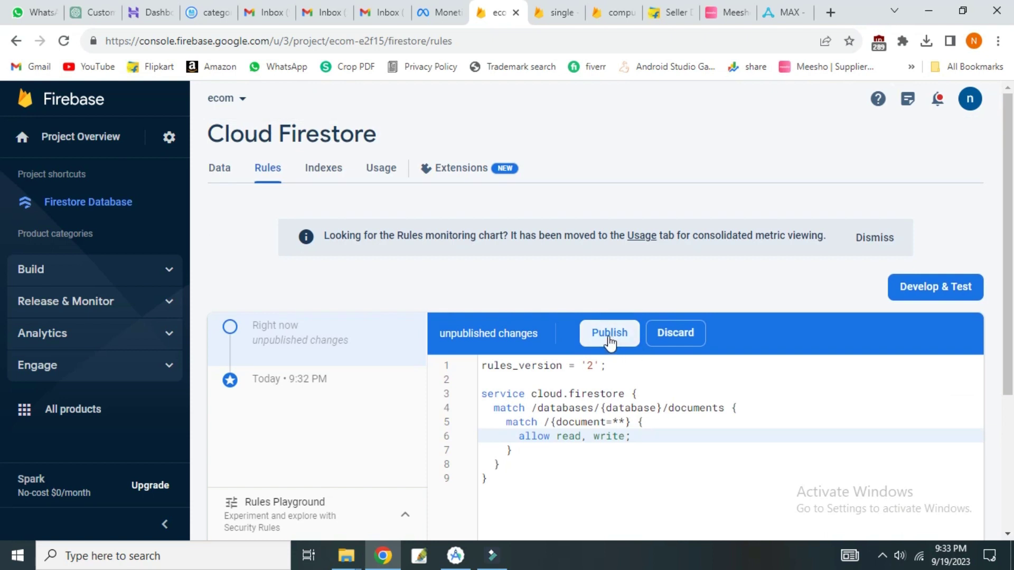
pyautogui.click(590, 365)
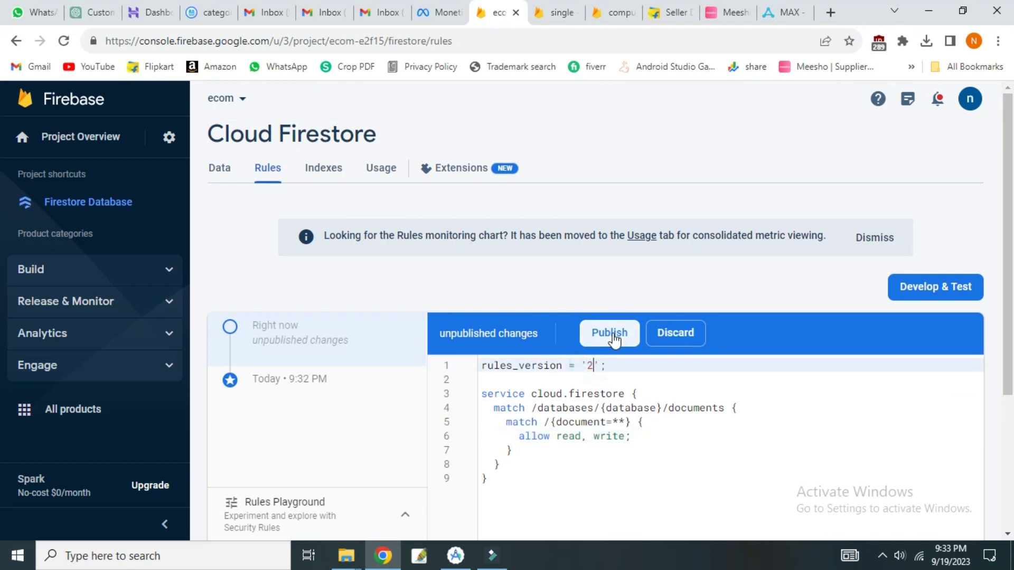
# Step: Create a Realtime Database with the default location, starting in locked mode
pyautogui.click(133, 271)
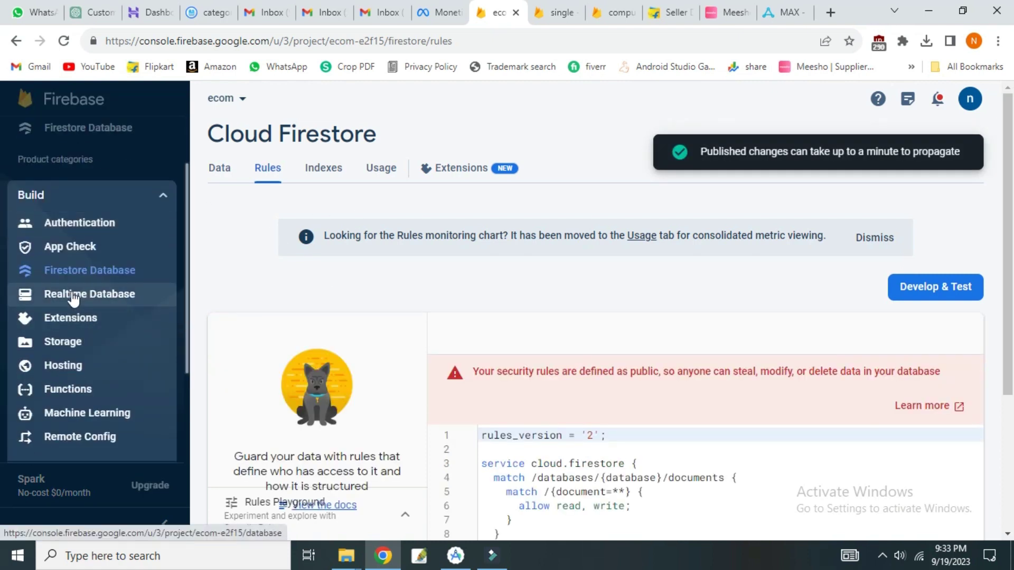
pyautogui.click(74, 296)
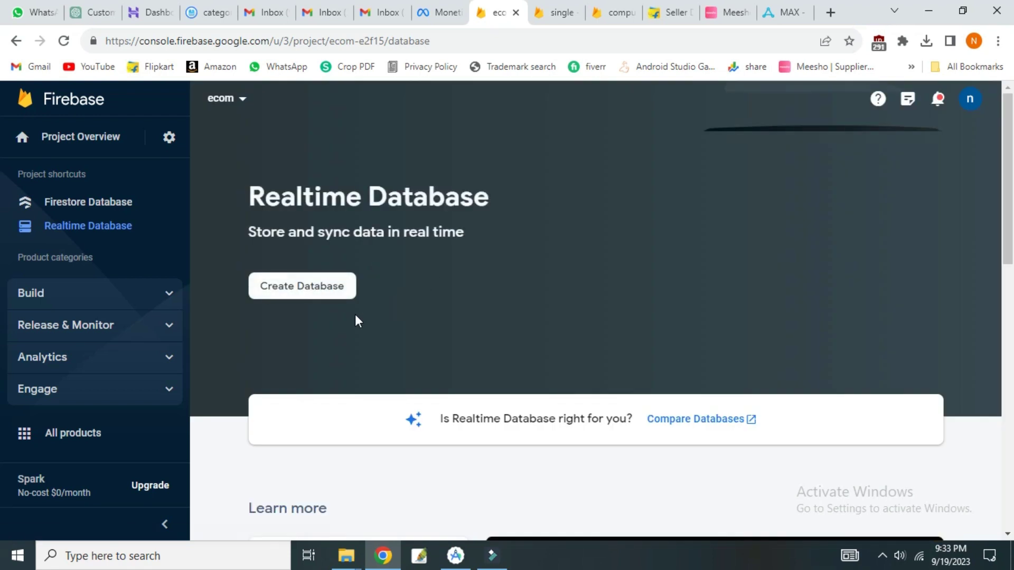
pyautogui.click(294, 292)
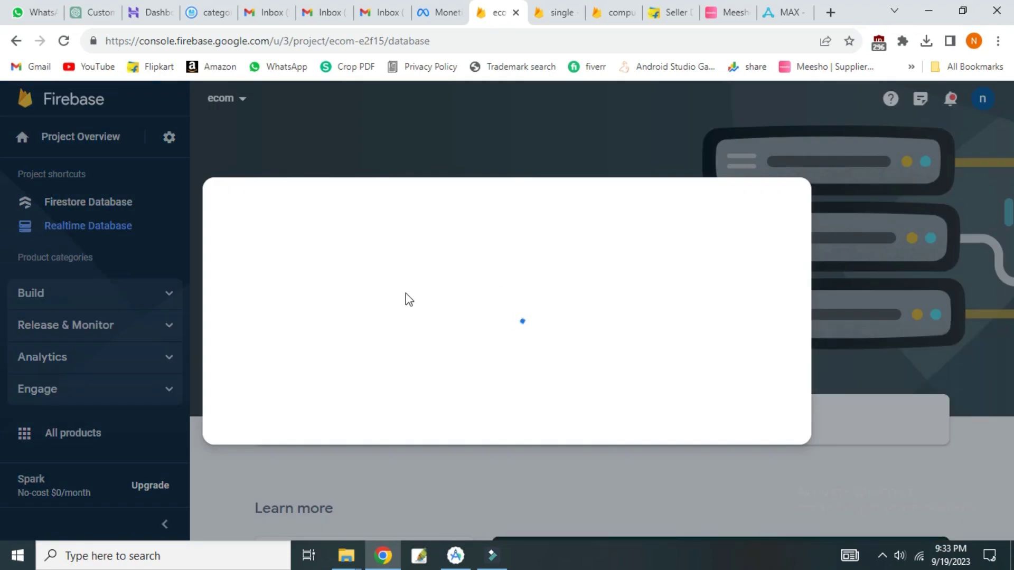
pyautogui.click(778, 429)
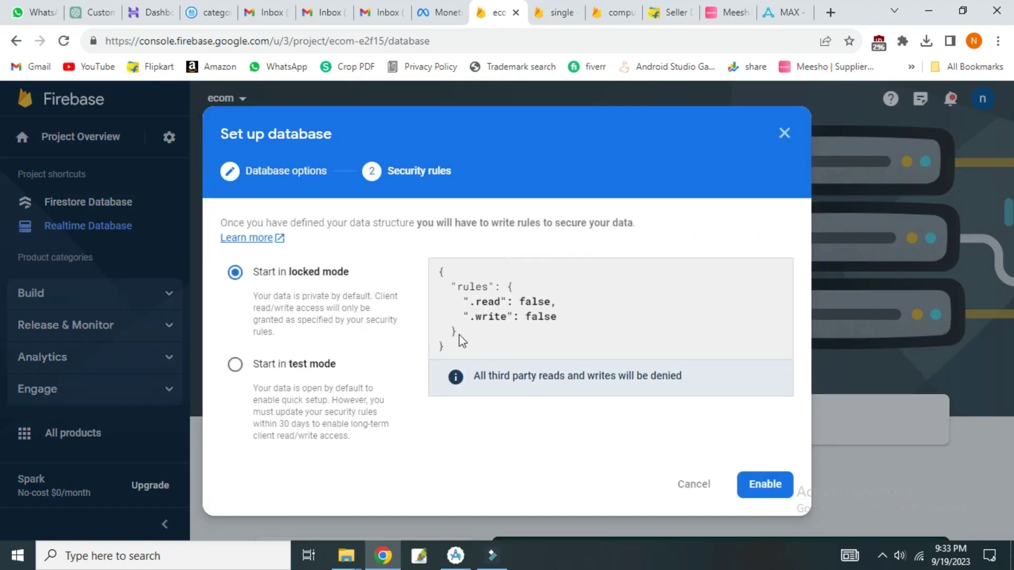
pyautogui.click(765, 485)
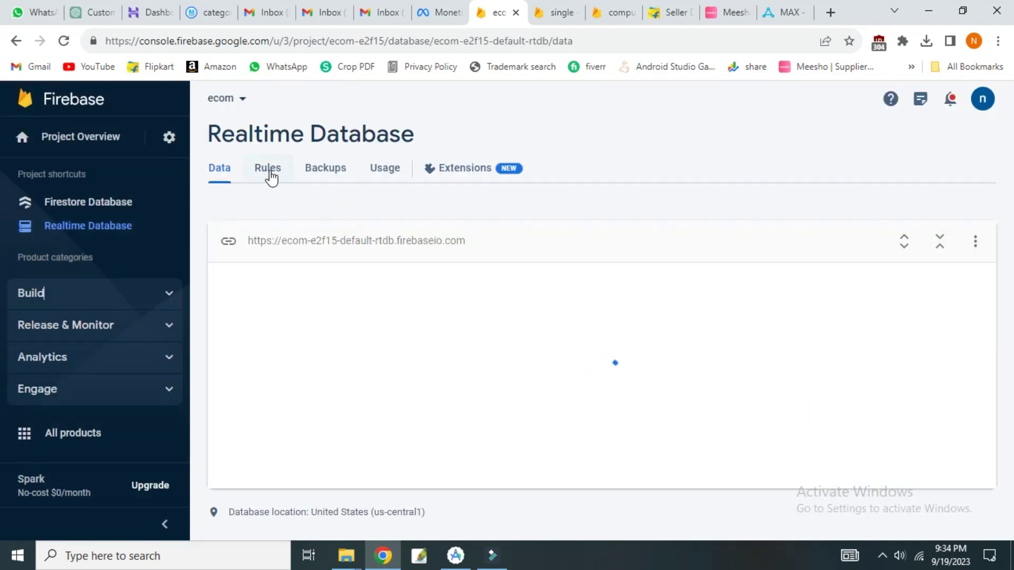
# Step: Set both ".read" and ".write" to true in the Realtime Database rules and publish them
pyautogui.click(268, 168)
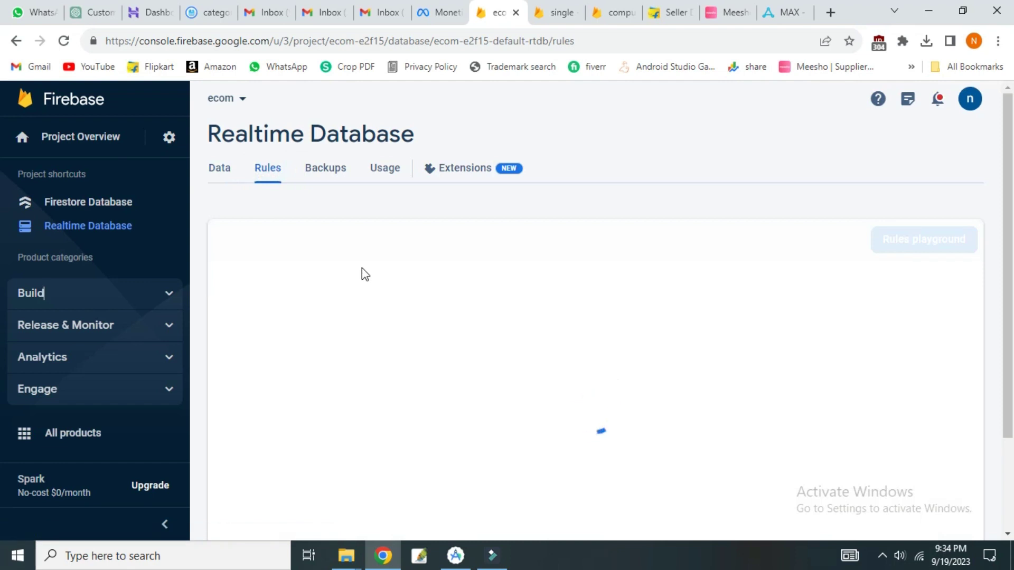
pyautogui.doubleClick(359, 305)
pyautogui.write('t')
pyautogui.press('Down')
pyautogui.write('rue')
pyautogui.doubleClick(370, 351)
pyautogui.write('t')
pyautogui.press('Down')
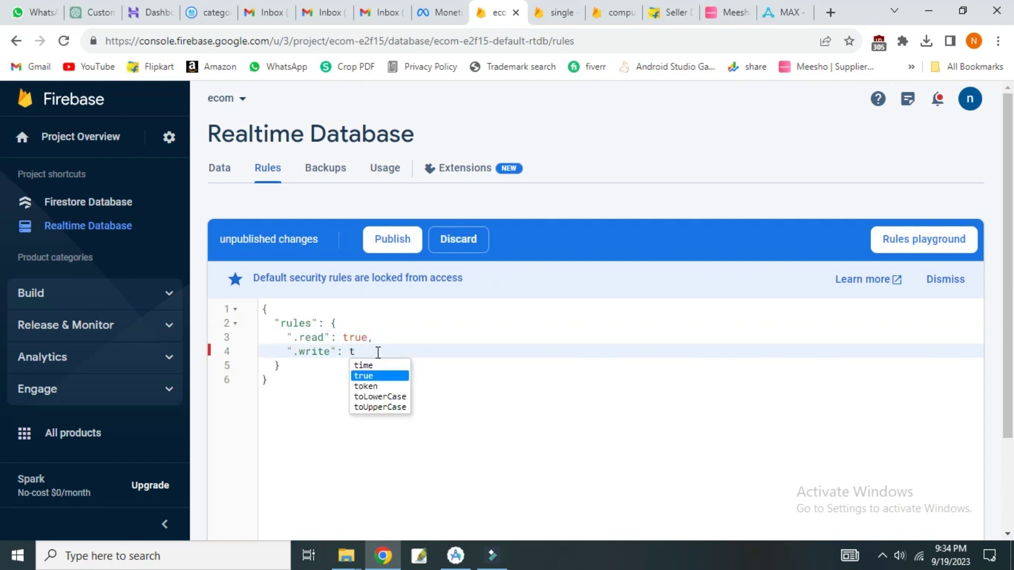
pyautogui.write('rue')
pyautogui.click(393, 241)
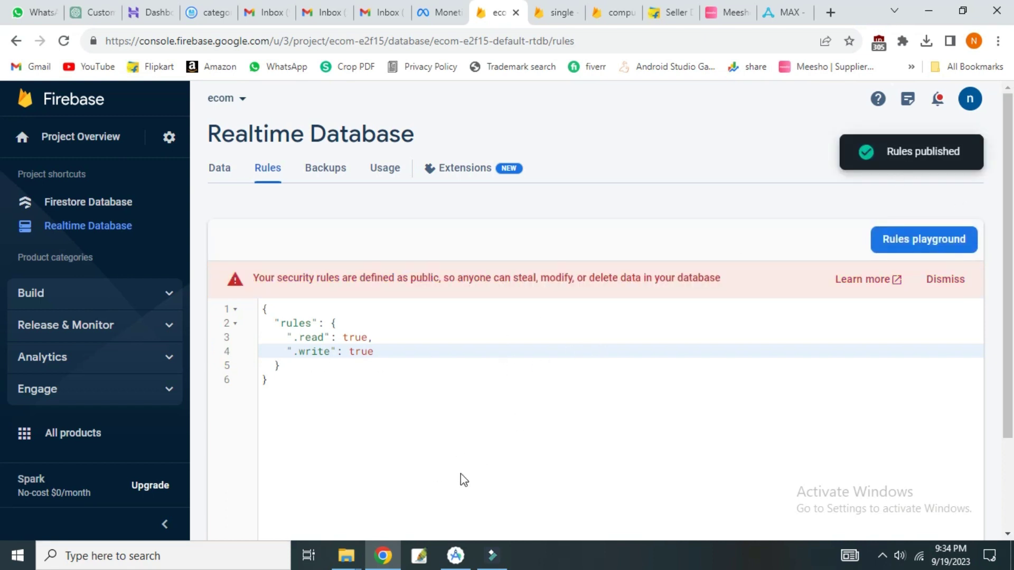
# Step: Copy the downloaded google-services file from the Downloads folder in File Explorer
pyautogui.click(456, 556)
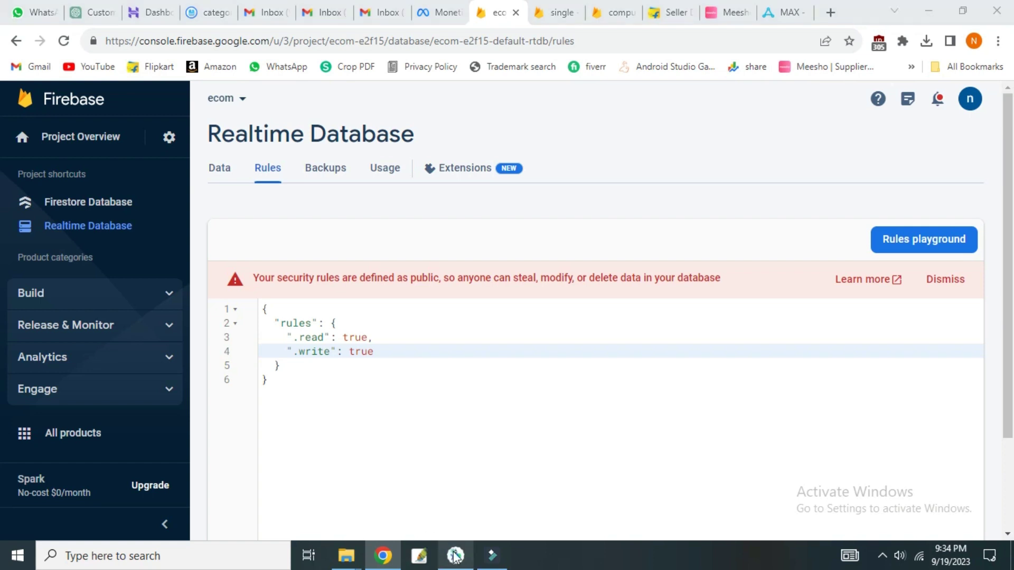
pyautogui.click(322, 299)
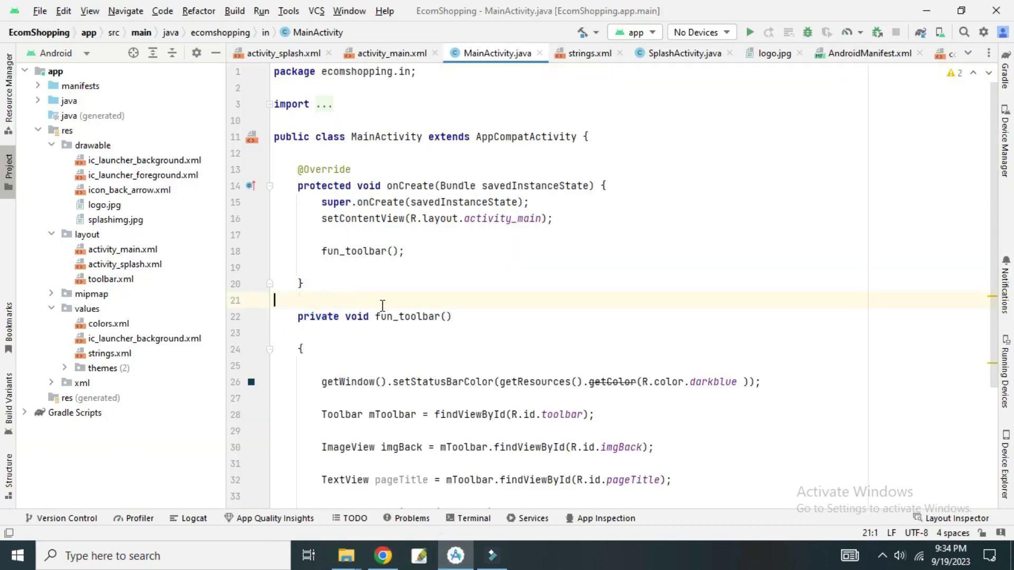
pyautogui.moveTo(346, 555)
pyautogui.click(236, 480)
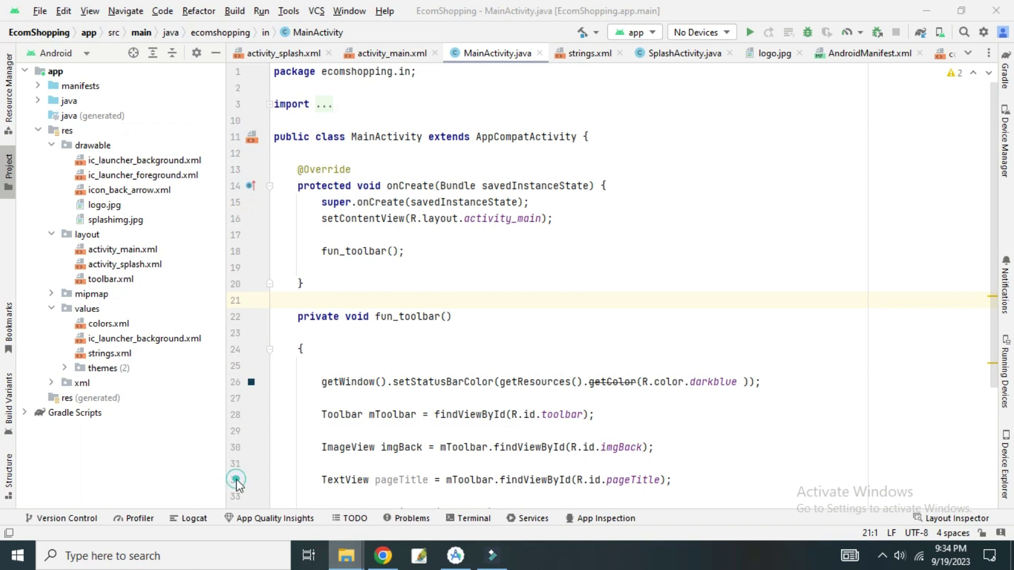
pyautogui.doubleClick(166, 214)
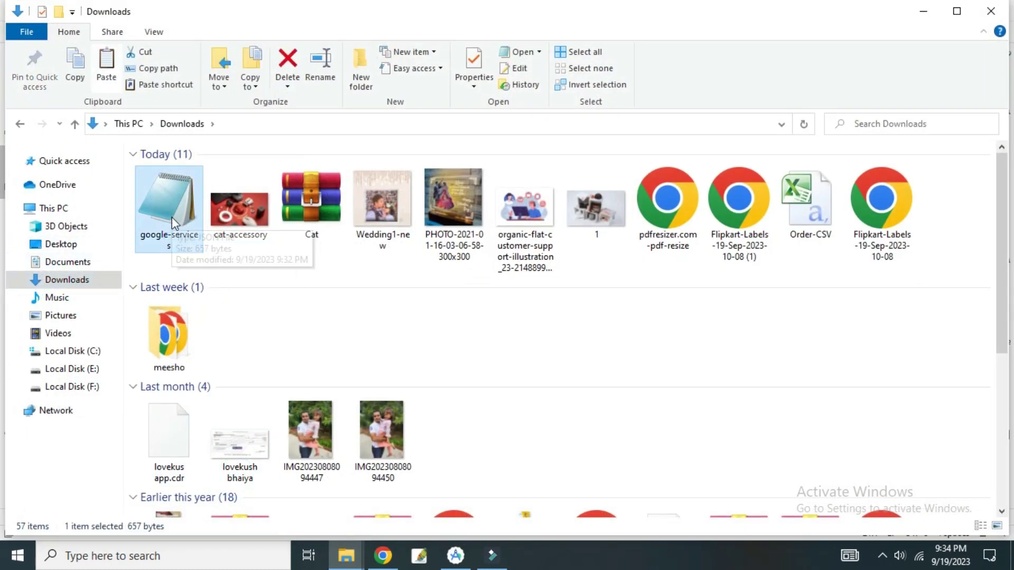
# Step: Switch to Android Studio, paste google-services.json into the app folder of the Project file view, and close the opened copy
pyautogui.click(451, 564)
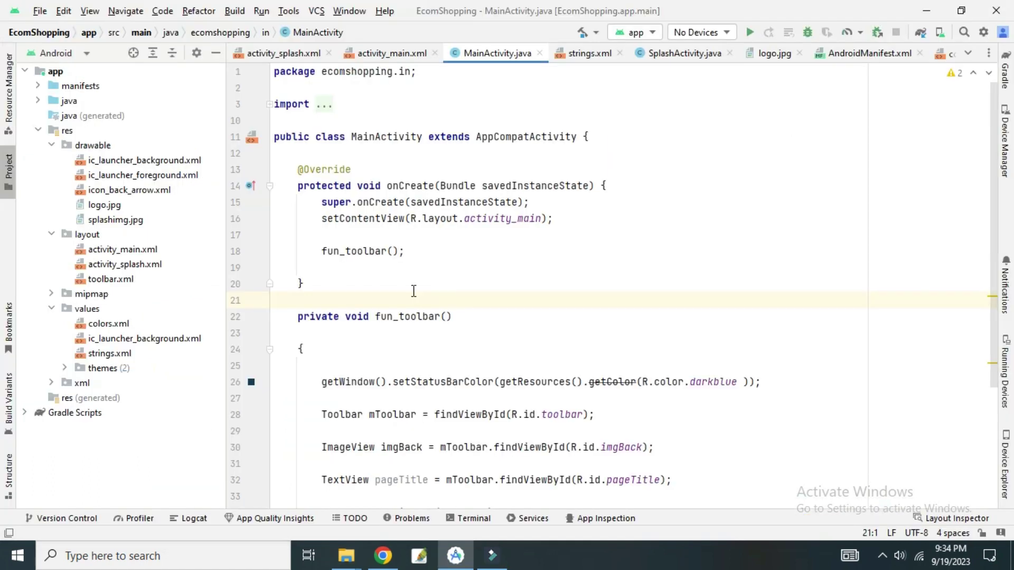
pyautogui.click(85, 55)
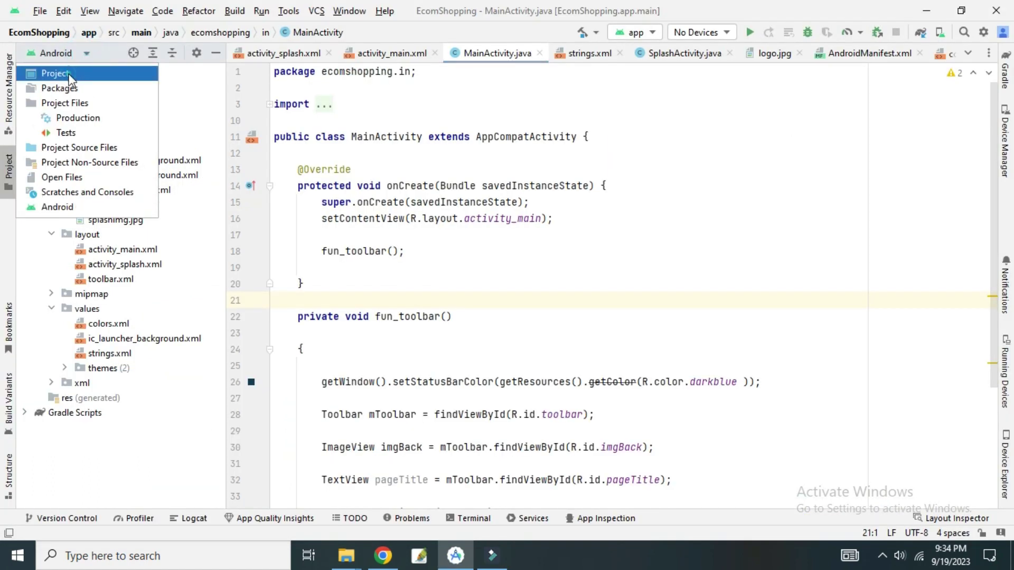
pyautogui.click(50, 72)
pyautogui.click(25, 72)
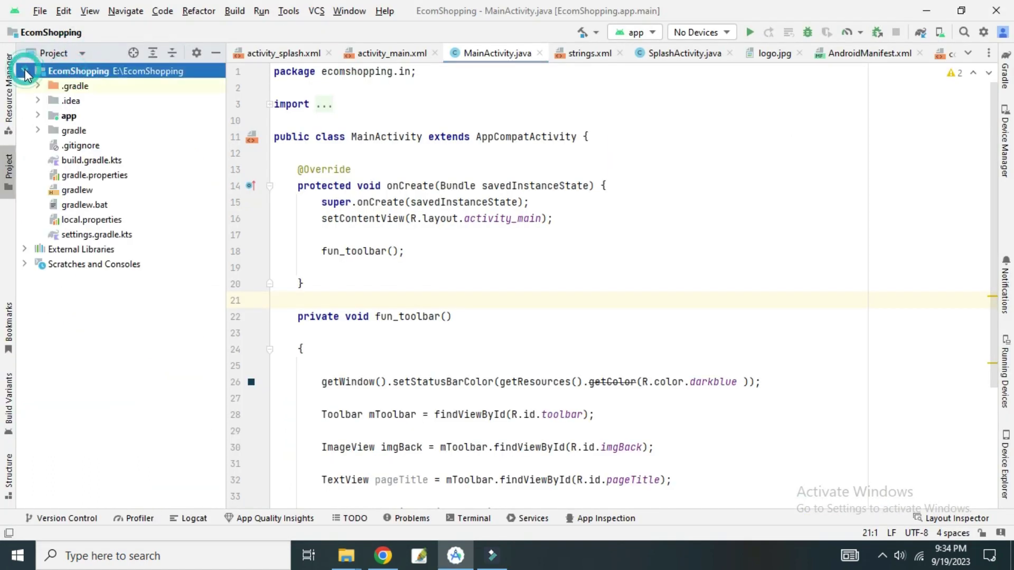
pyautogui.click(40, 116)
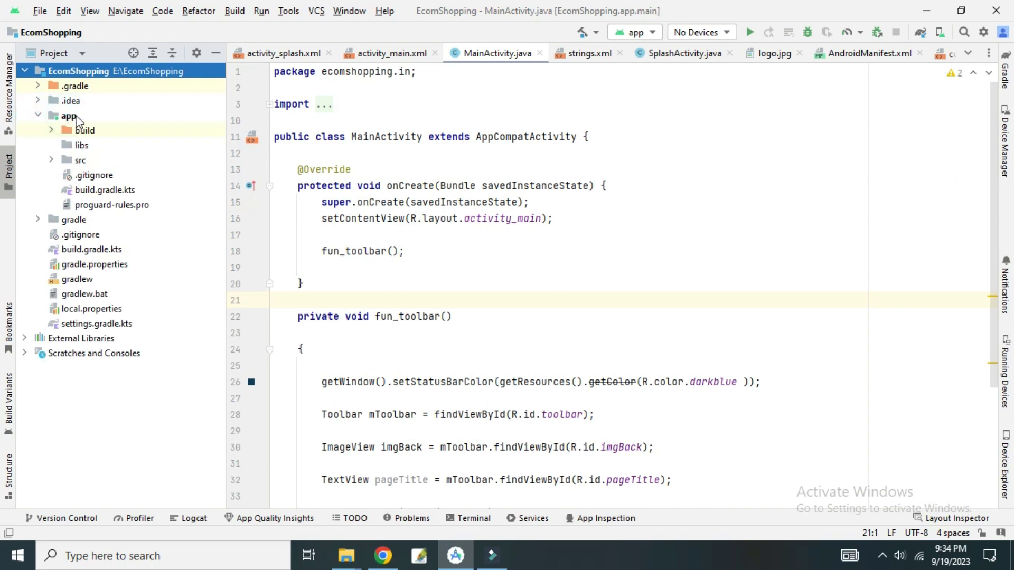
pyautogui.click(77, 117)
pyautogui.hotkey('ctrl', 'v')
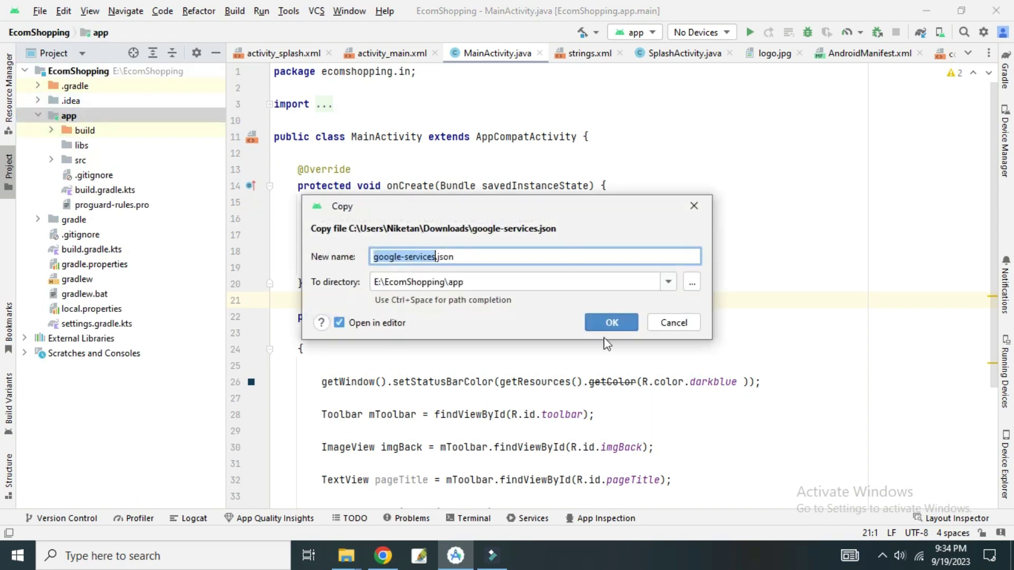
pyautogui.click(609, 323)
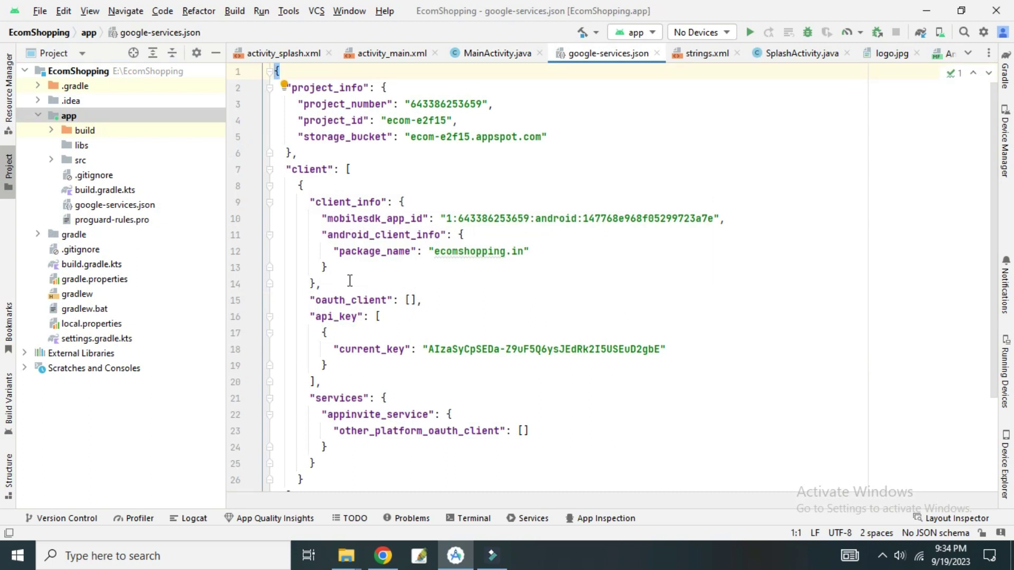
pyautogui.click(657, 53)
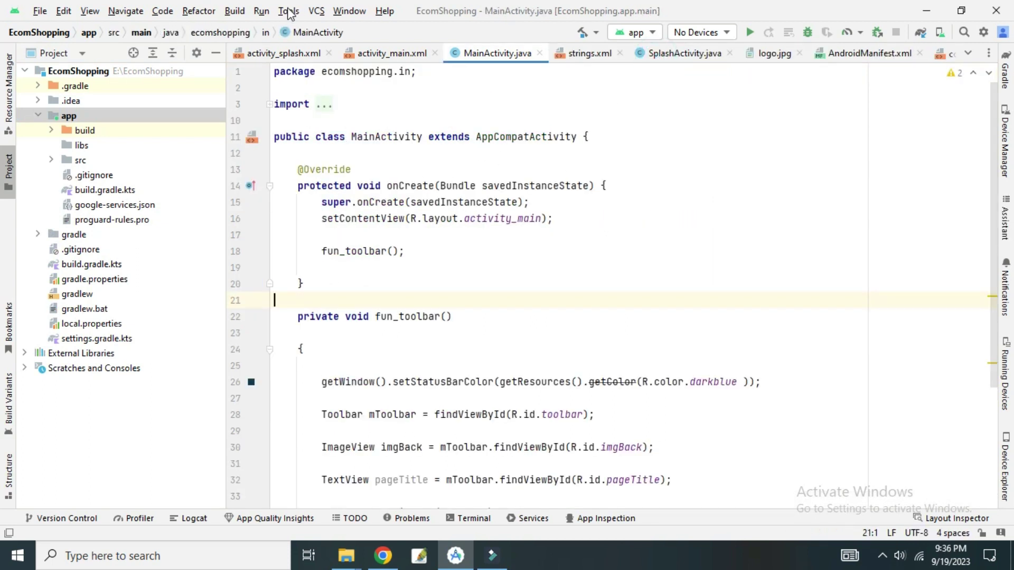
# Step: Add the Firebase Authentication SDK through the Firebase assistant's "Authenticate using Google [Java]" guide and accept the Gradle changes
pyautogui.click(289, 12)
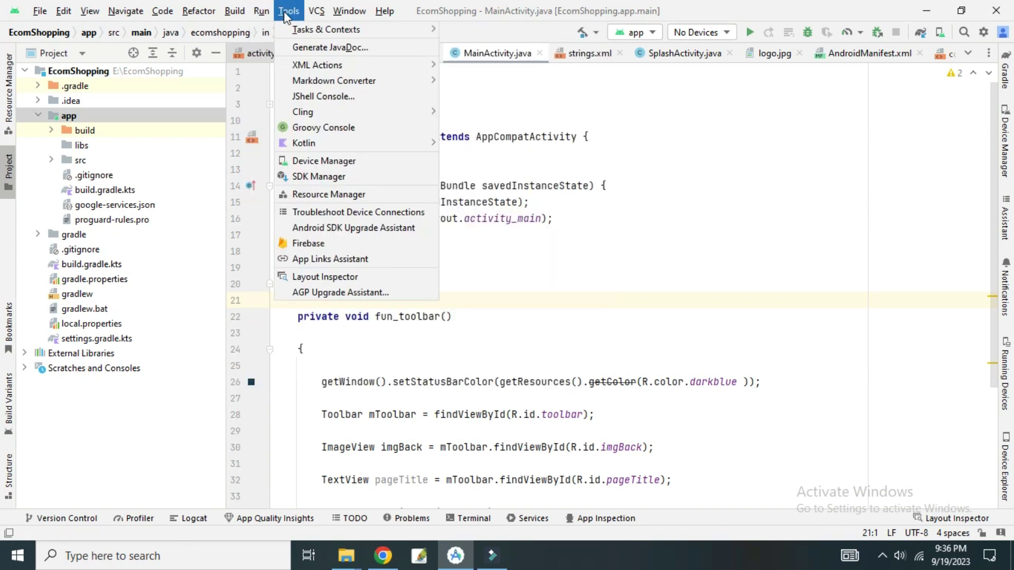
pyautogui.click(307, 243)
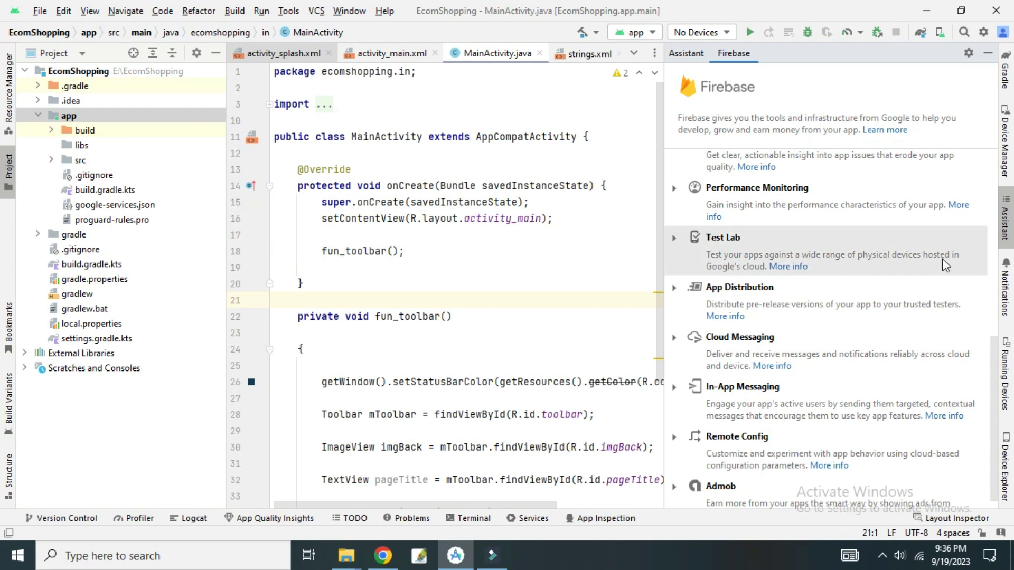
pyautogui.scroll(10, 819, 242)
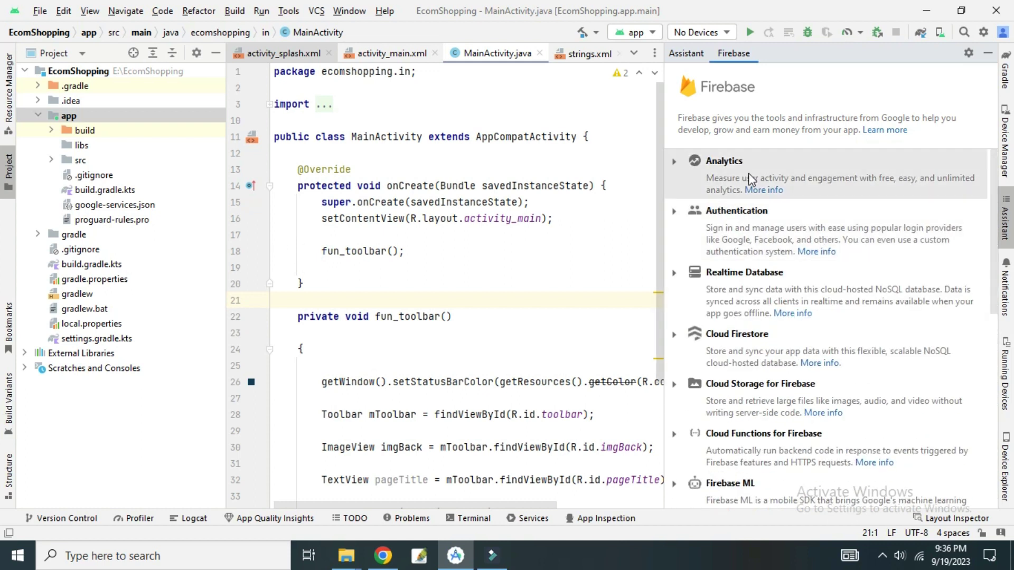
pyautogui.click(733, 227)
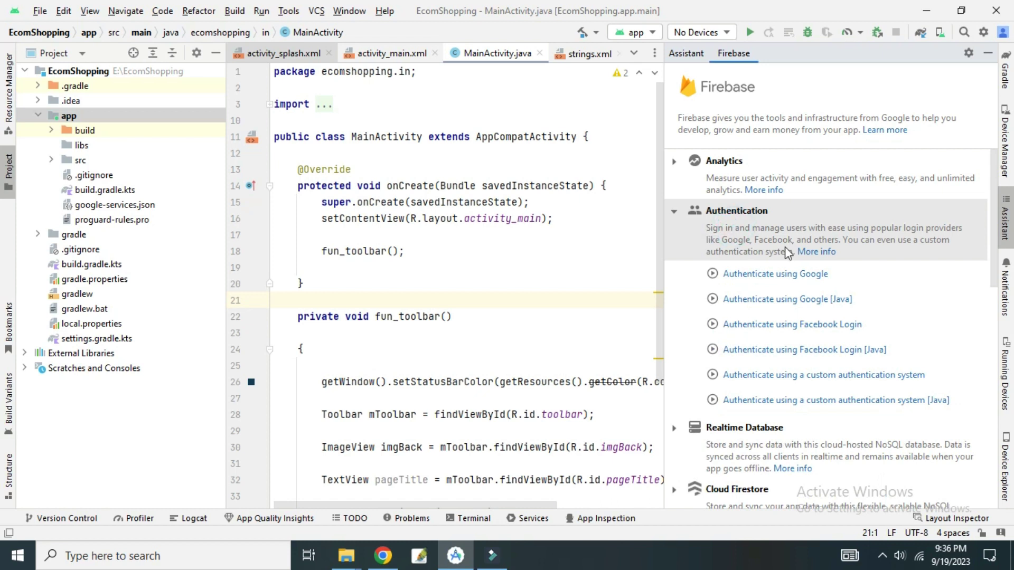
pyautogui.click(755, 300)
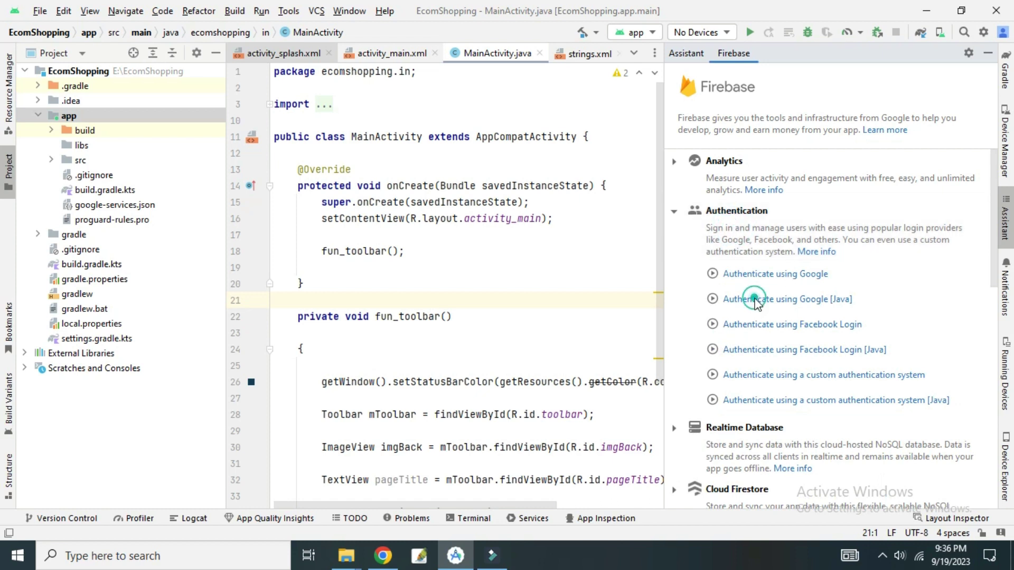
pyautogui.click(758, 317)
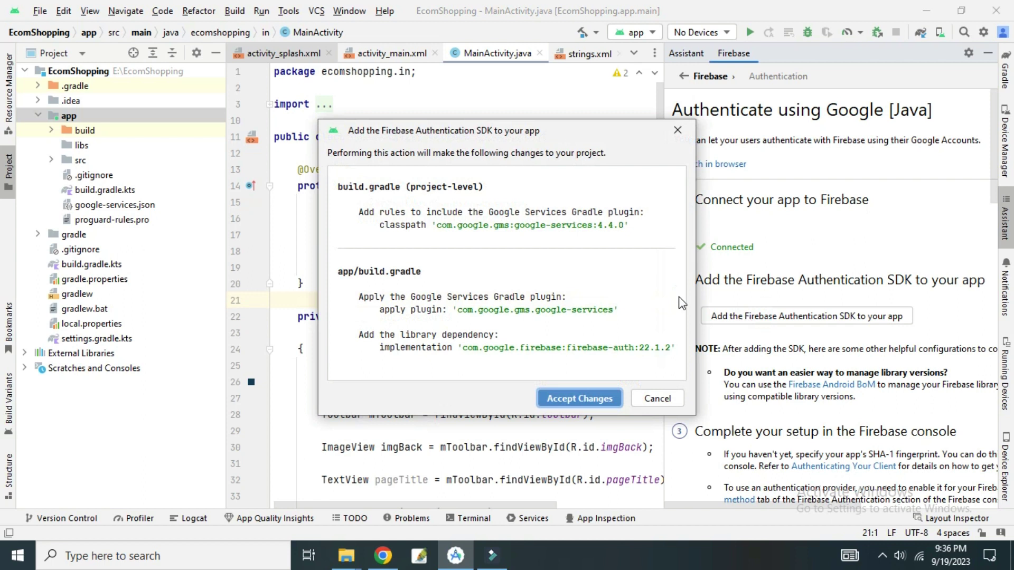
pyautogui.click(563, 400)
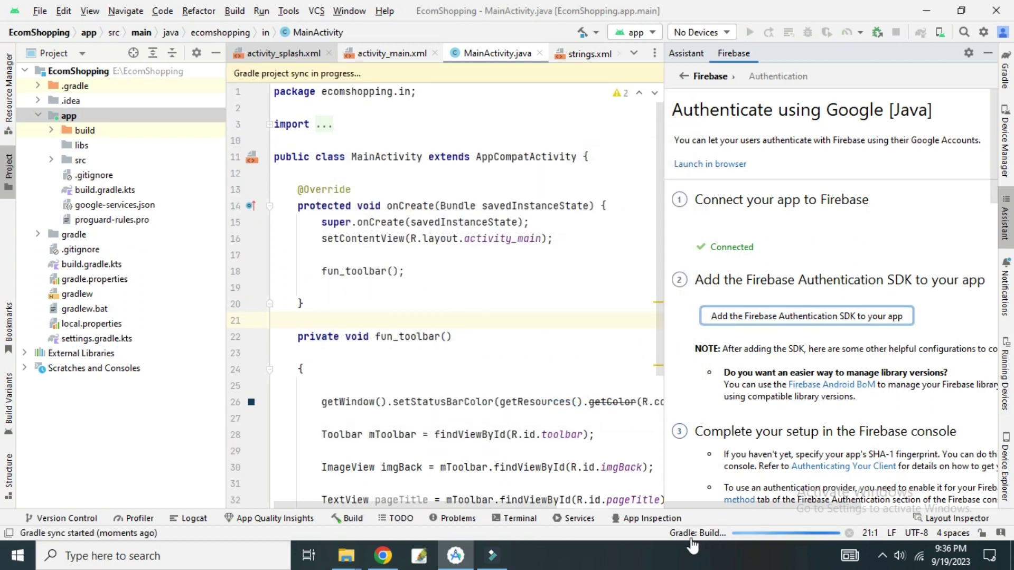
# Step: Add the Realtime Database SDK through the "Get started with Realtime Database [Java]" guide and accept the Gradle changes
pyautogui.click(685, 79)
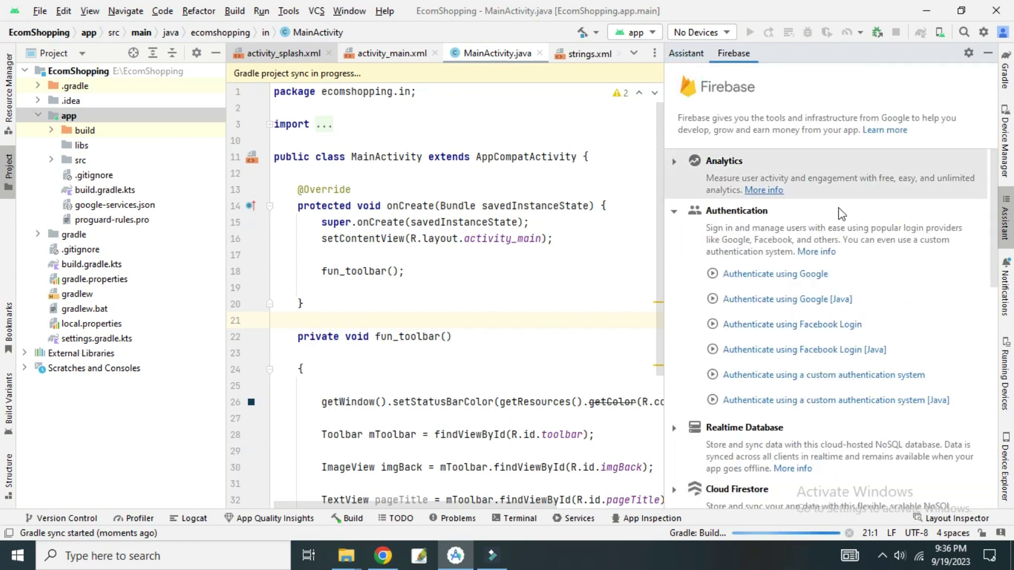
pyautogui.scroll(-3, 830, 201)
pyautogui.scroll(-3, 830, 201)
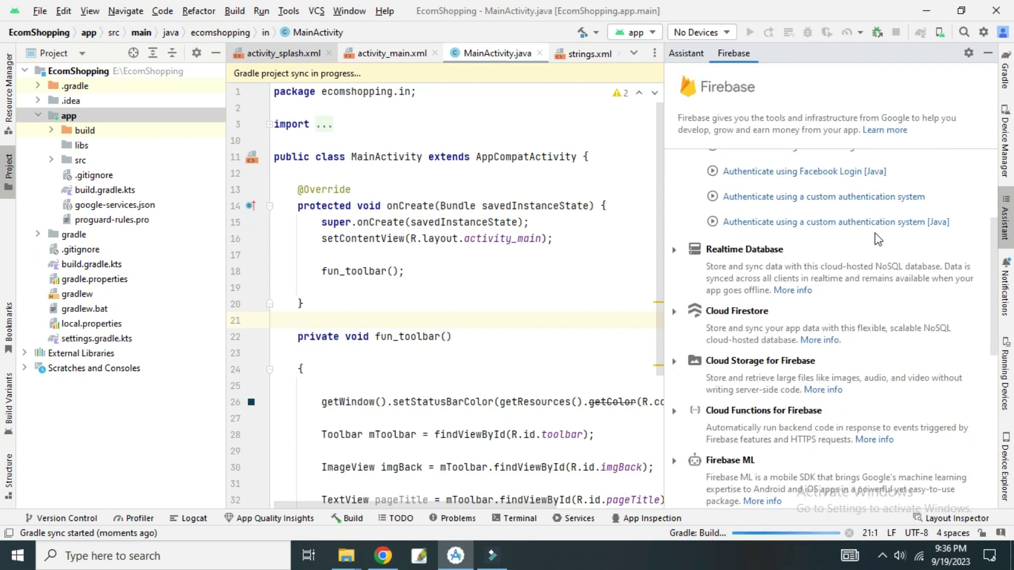
pyautogui.click(765, 269)
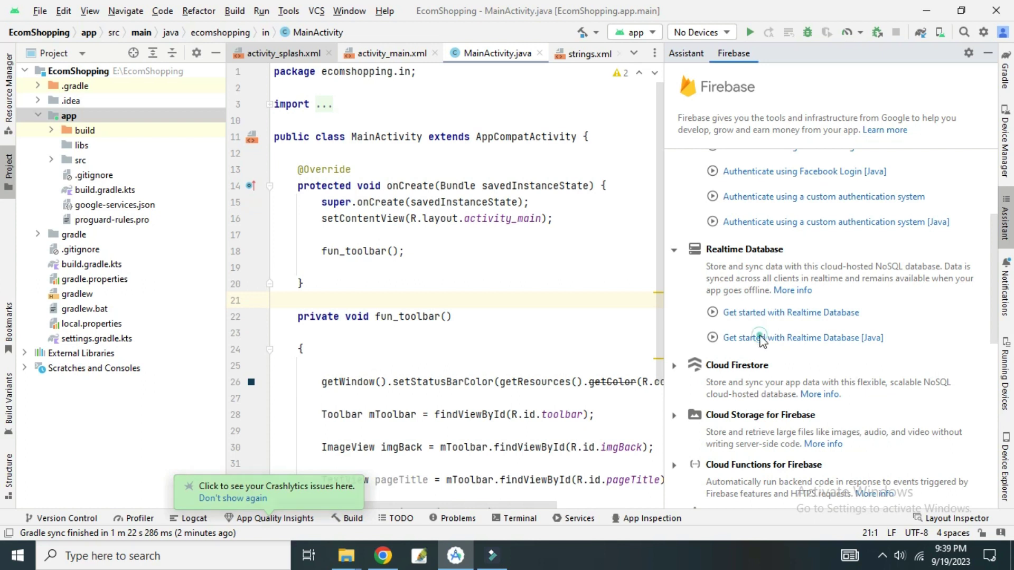
pyautogui.click(761, 338)
pyautogui.click(752, 330)
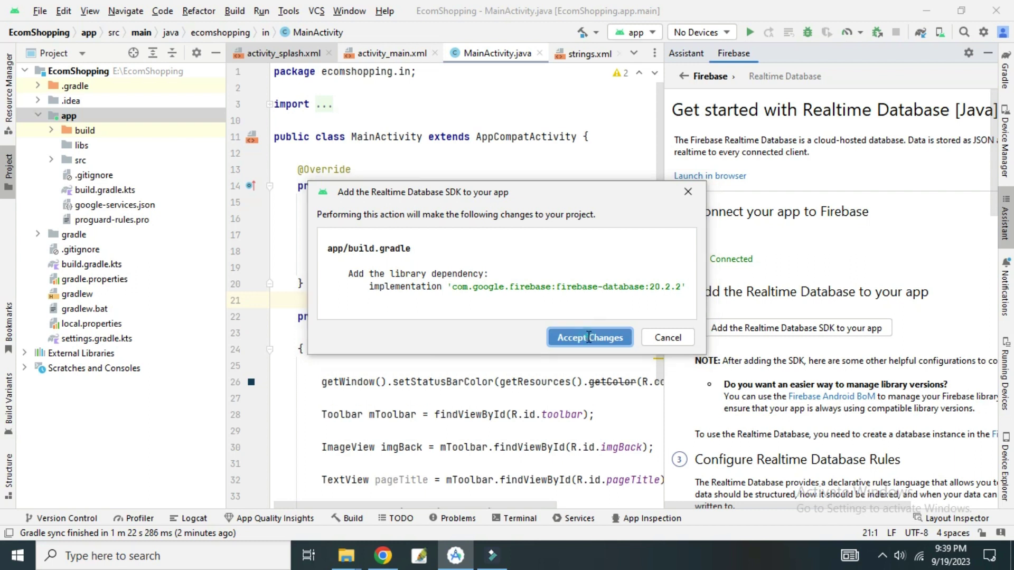
pyautogui.click(574, 326)
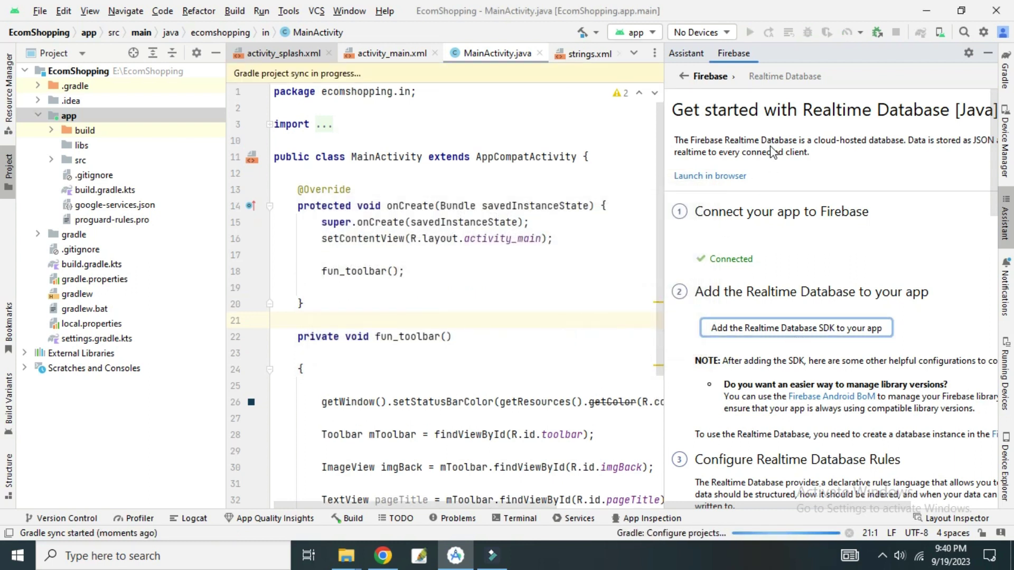
# Step: Add the Cloud Firestore SDK through the "Get started with Cloud Firestore [Java]" guide and accept the Gradle changes
pyautogui.click(683, 76)
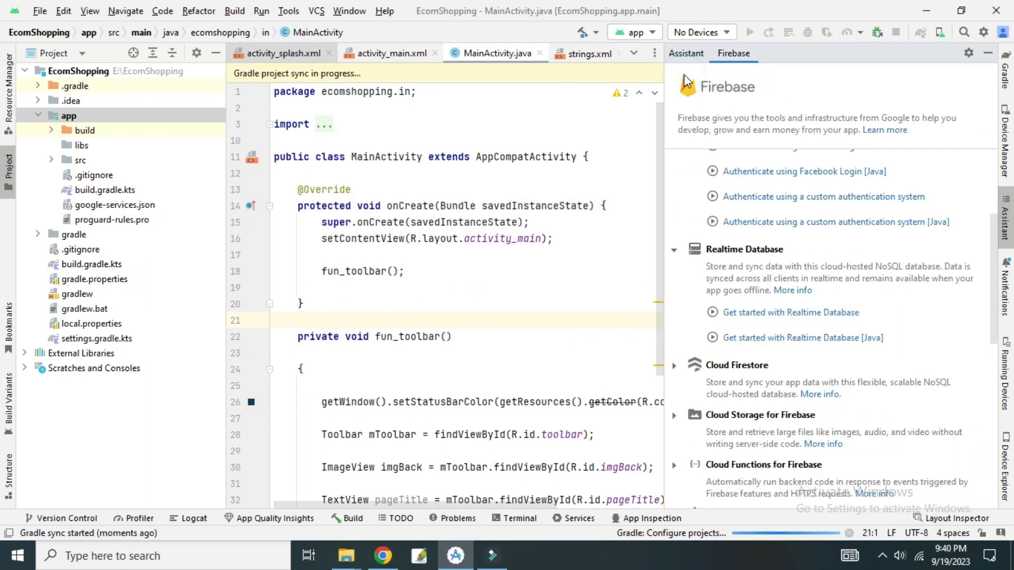
pyautogui.scroll(-2, 739, 319)
pyautogui.scroll(-2, 738, 318)
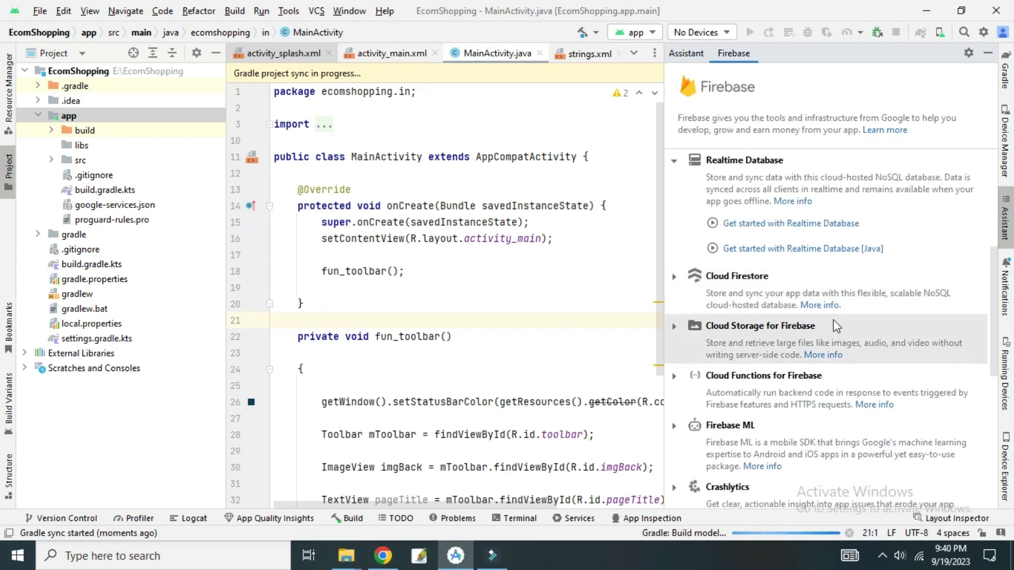
pyautogui.click(750, 293)
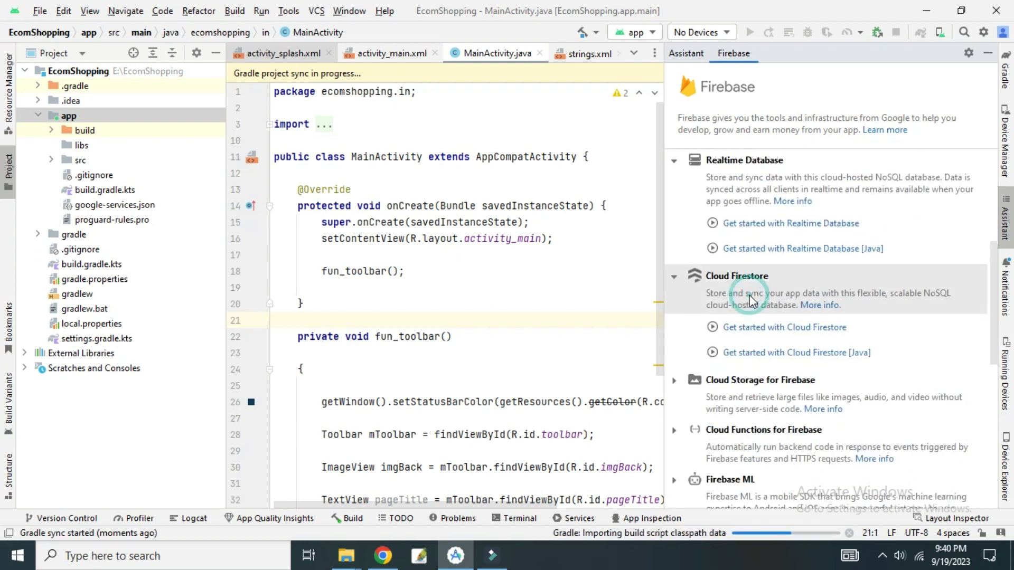
pyautogui.scroll(-2, 898, 340)
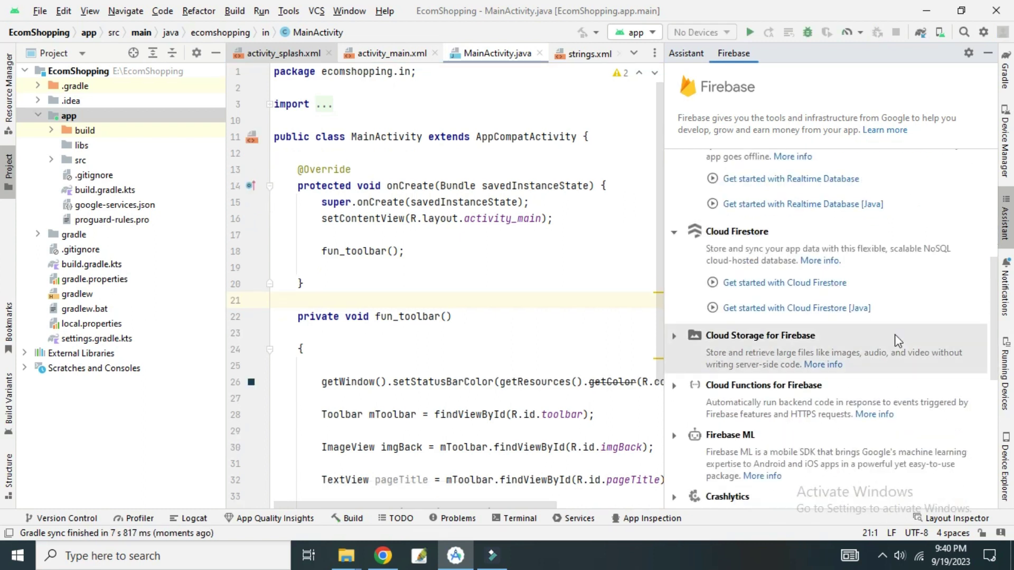
pyautogui.click(755, 309)
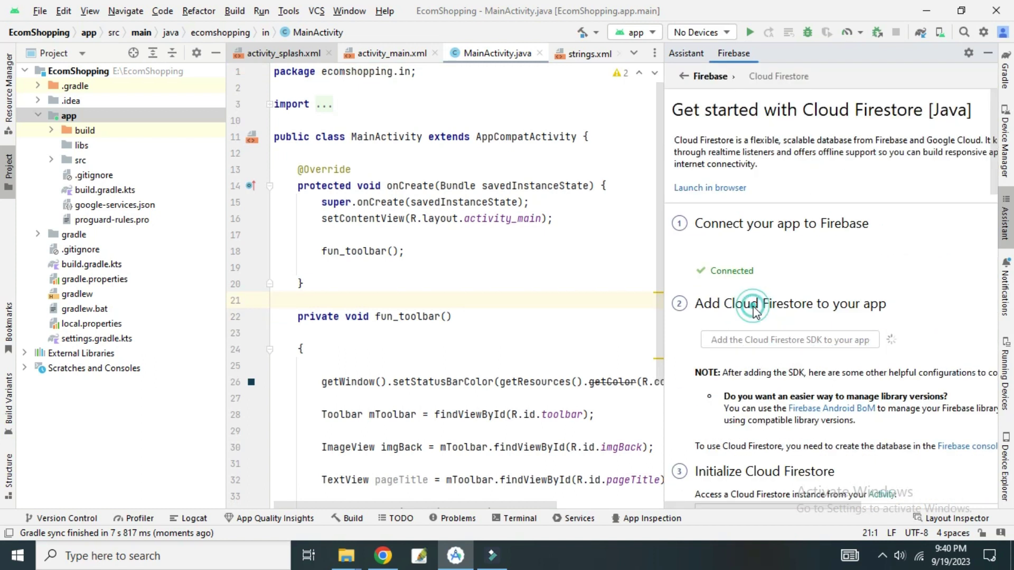
pyautogui.click(761, 343)
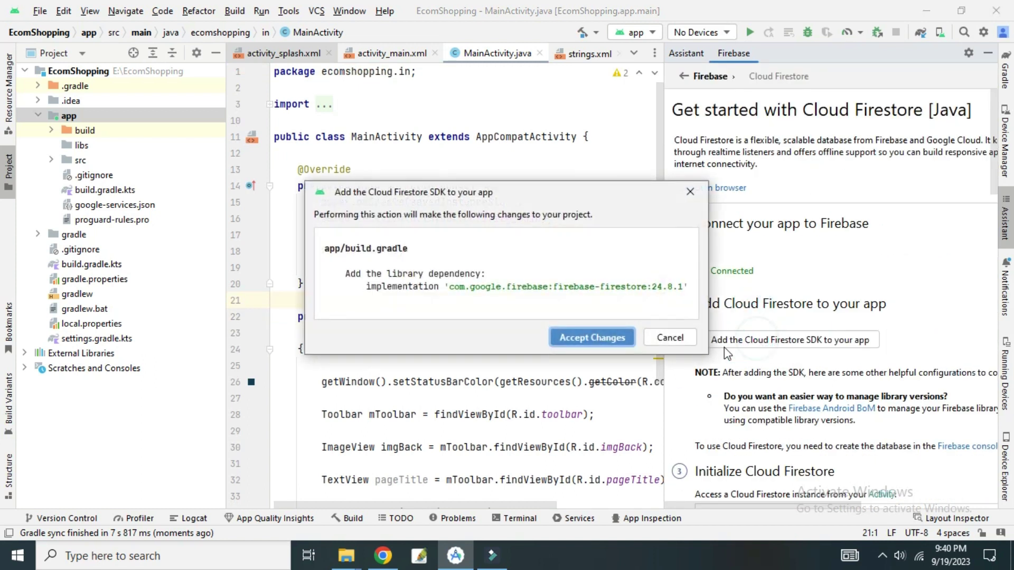
pyautogui.click(598, 347)
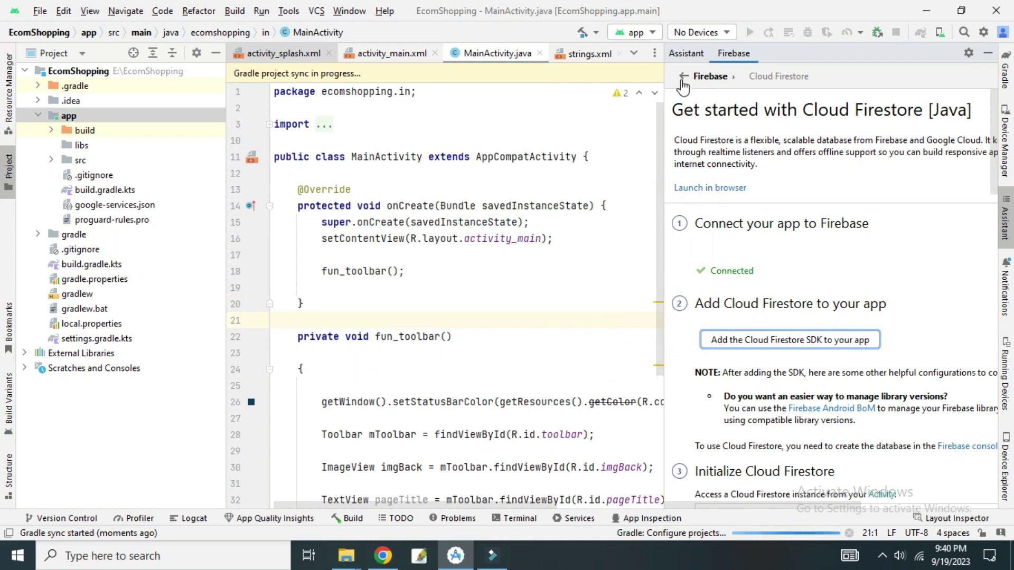
# Step: Add Firebase Cloud Messaging through the "Set up Firebase Cloud Messaging [Java]" guide, accept the Gradle changes, and close the Firebase assistant
pyautogui.click(683, 78)
pyautogui.scroll(-3, 749, 359)
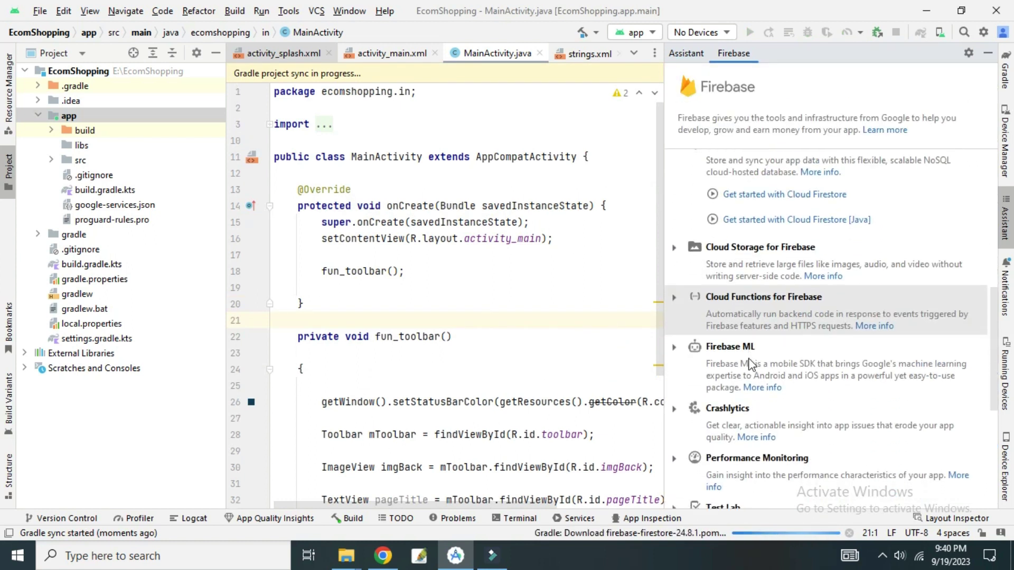
pyautogui.scroll(-6, 749, 358)
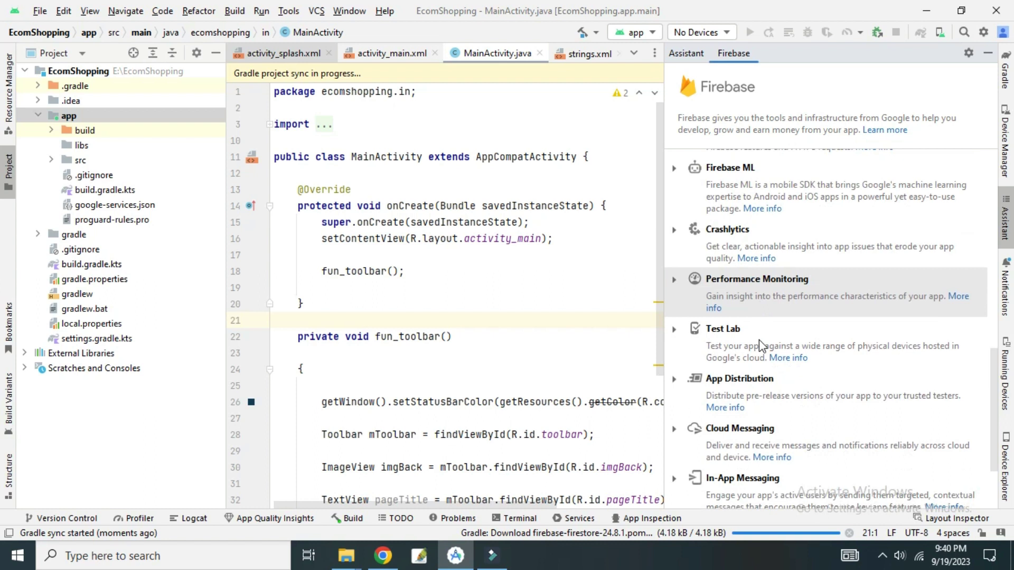
pyautogui.scroll(-4, 759, 340)
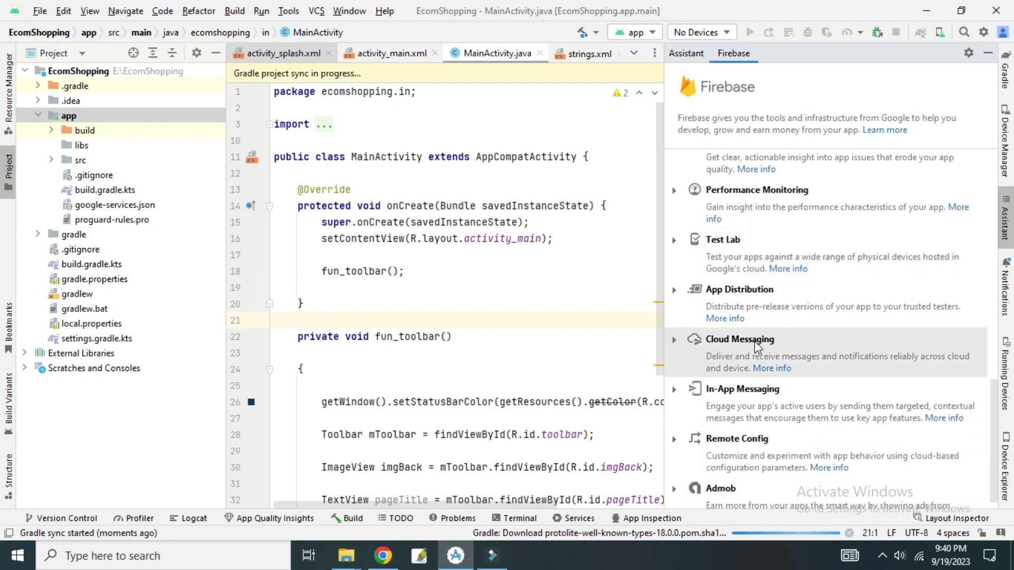
pyautogui.click(724, 338)
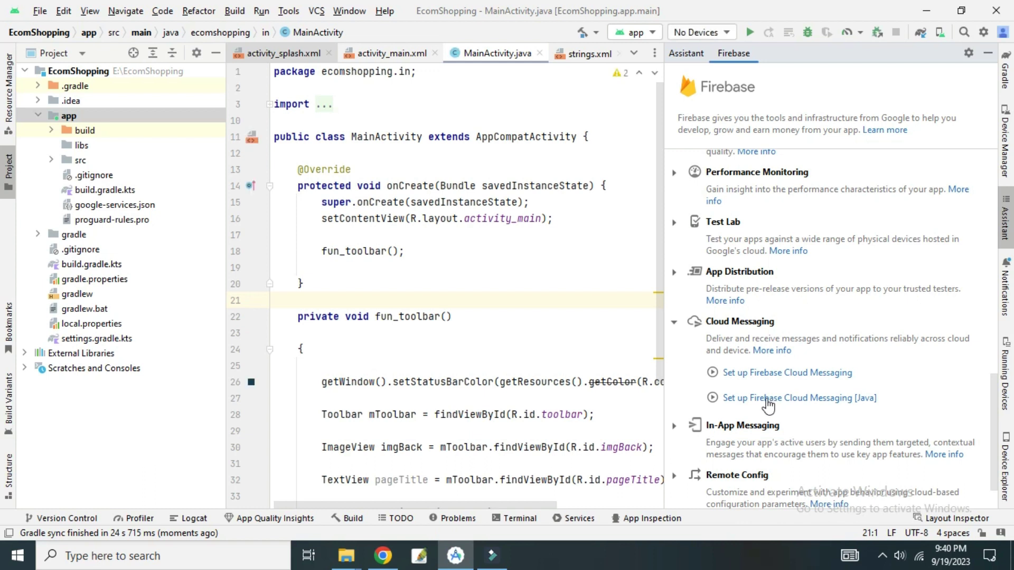
pyautogui.click(761, 399)
pyautogui.click(744, 329)
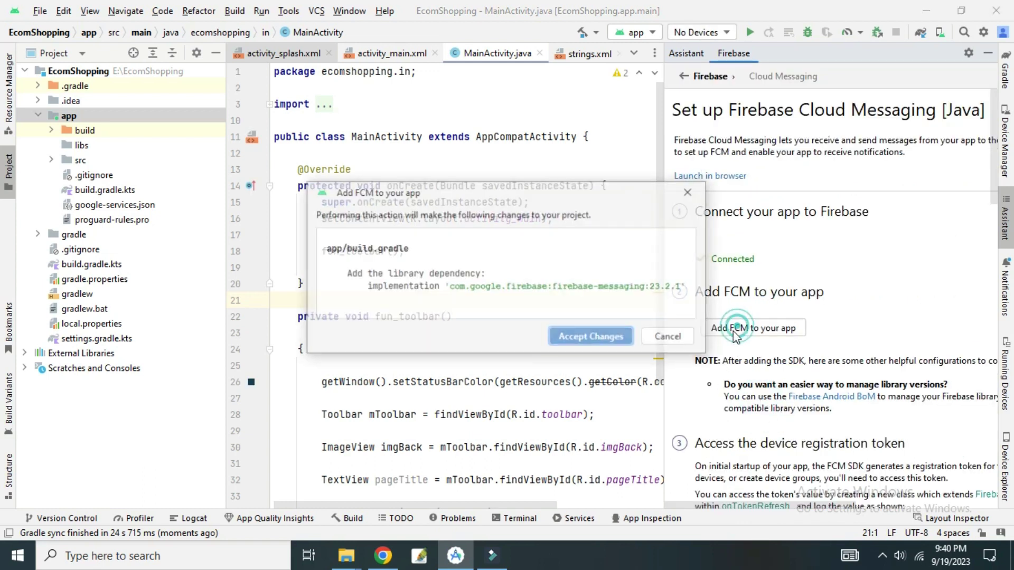
pyautogui.click(593, 341)
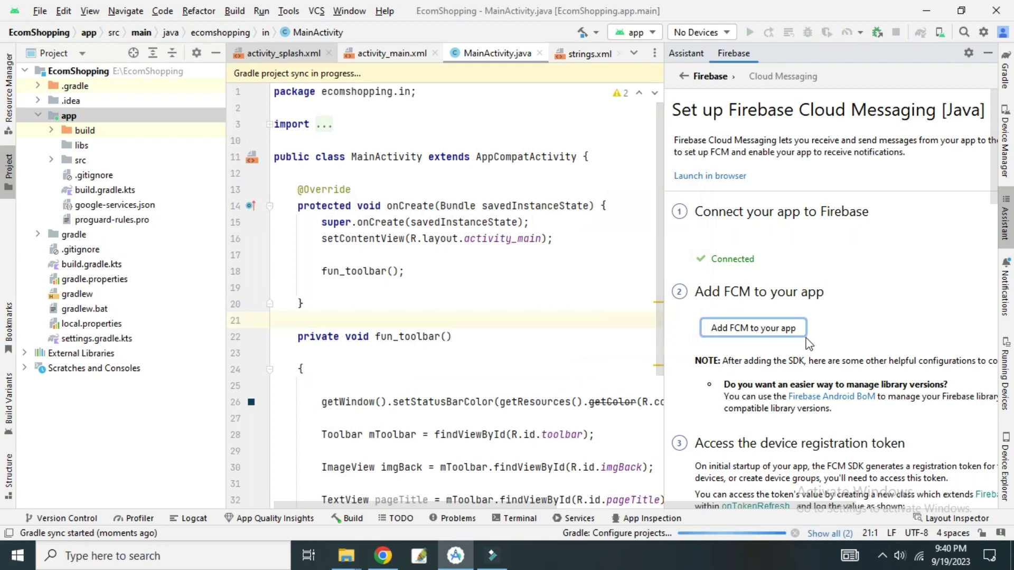
pyautogui.click(684, 75)
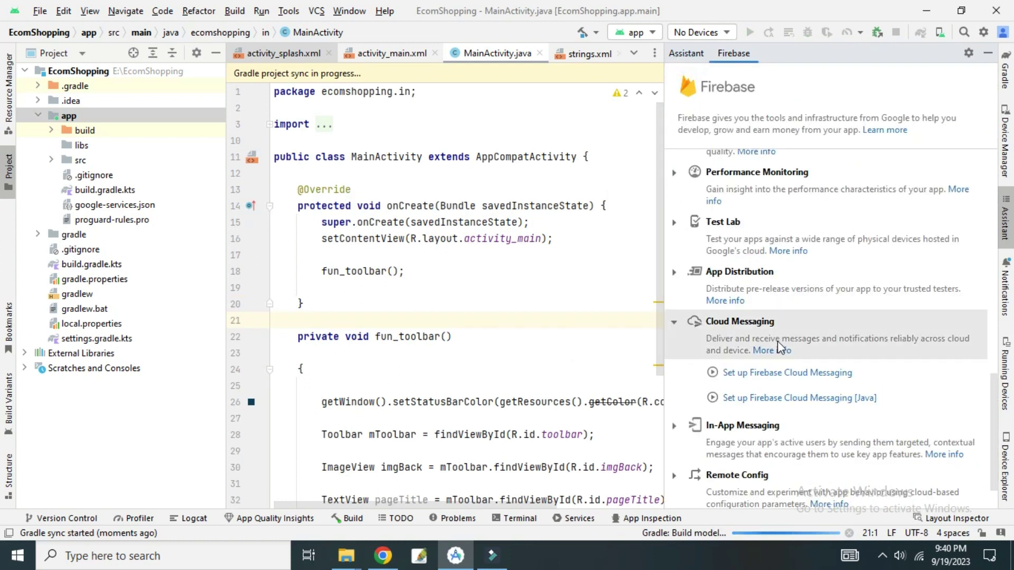
pyautogui.scroll(-1, 785, 349)
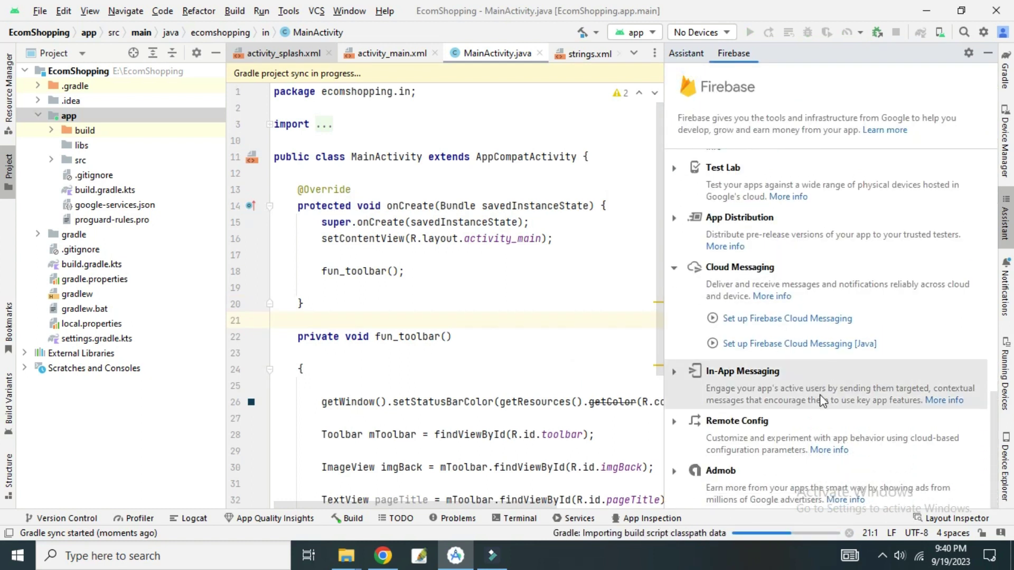
pyautogui.click(1006, 221)
# Step: Show the project in Android view and open the app module's build.gradle.kts to review its dependencies
pyautogui.click(68, 57)
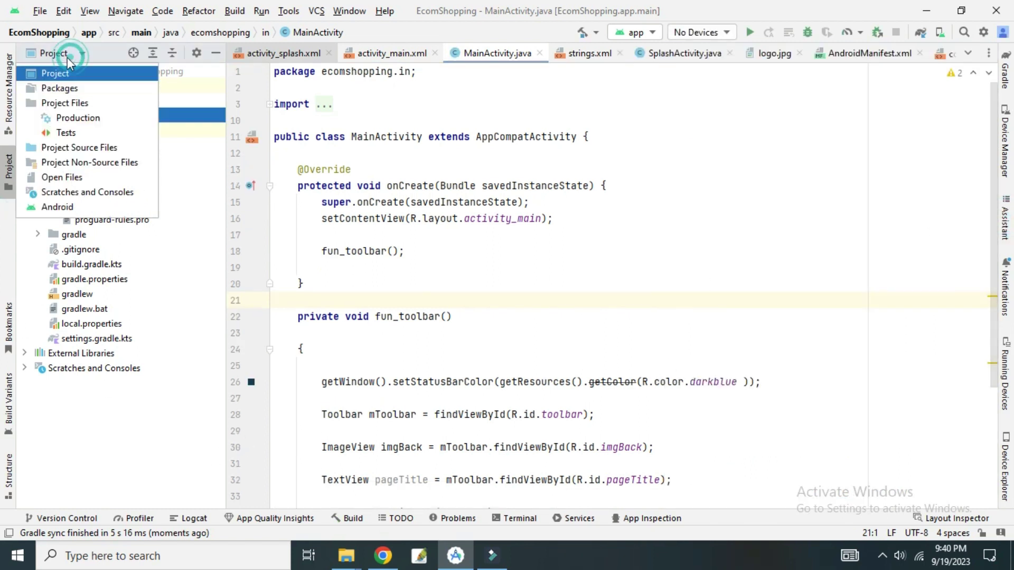
pyautogui.click(53, 206)
pyautogui.click(24, 413)
pyautogui.doubleClick(77, 403)
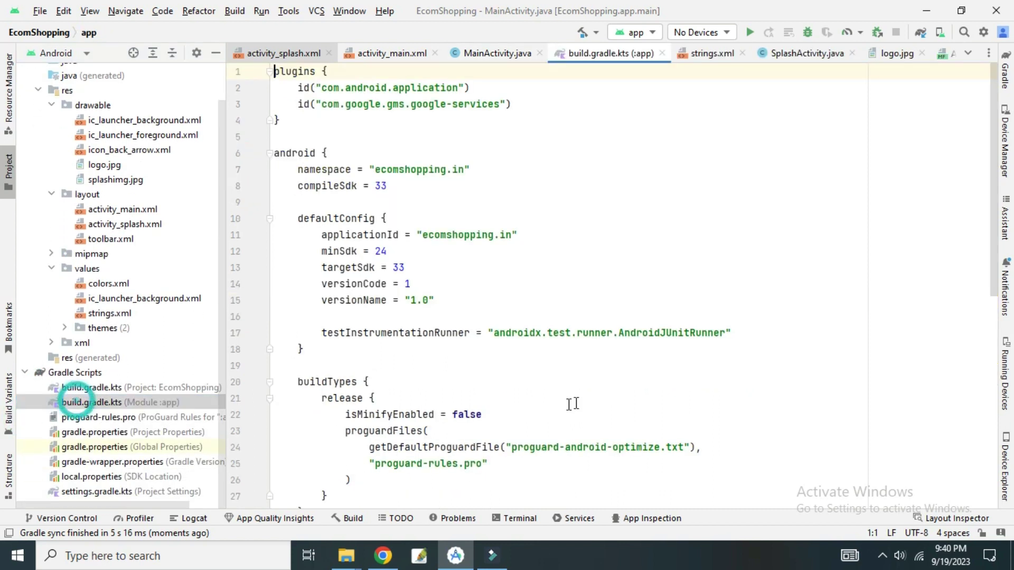
pyautogui.scroll(-8, 573, 404)
pyautogui.moveTo(690, 347); pyautogui.dragTo(295, 306)
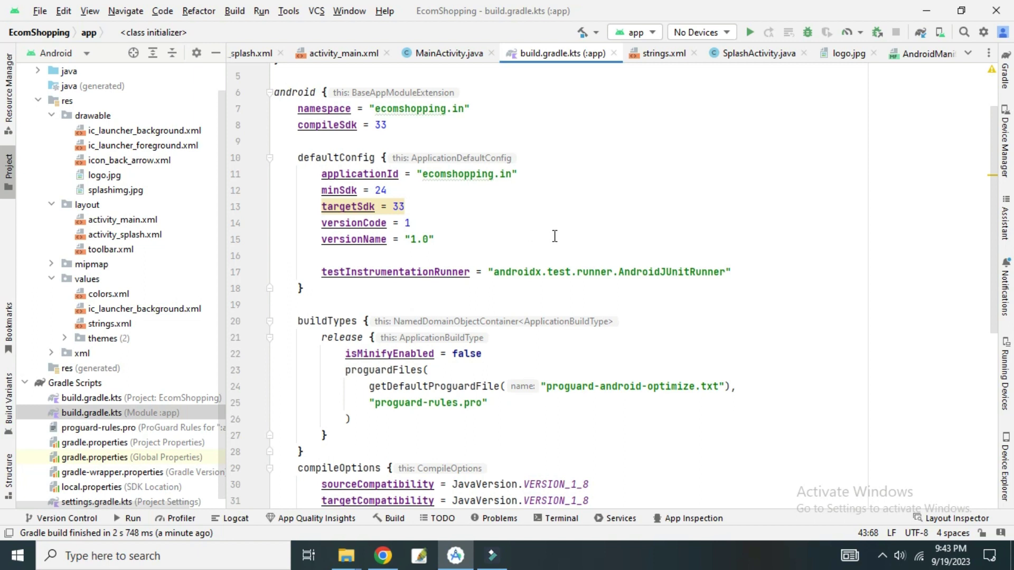
# Step: Run the signingReport Gradle task from EcomShopping's android tasks
pyautogui.click(1007, 77)
pyautogui.click(672, 93)
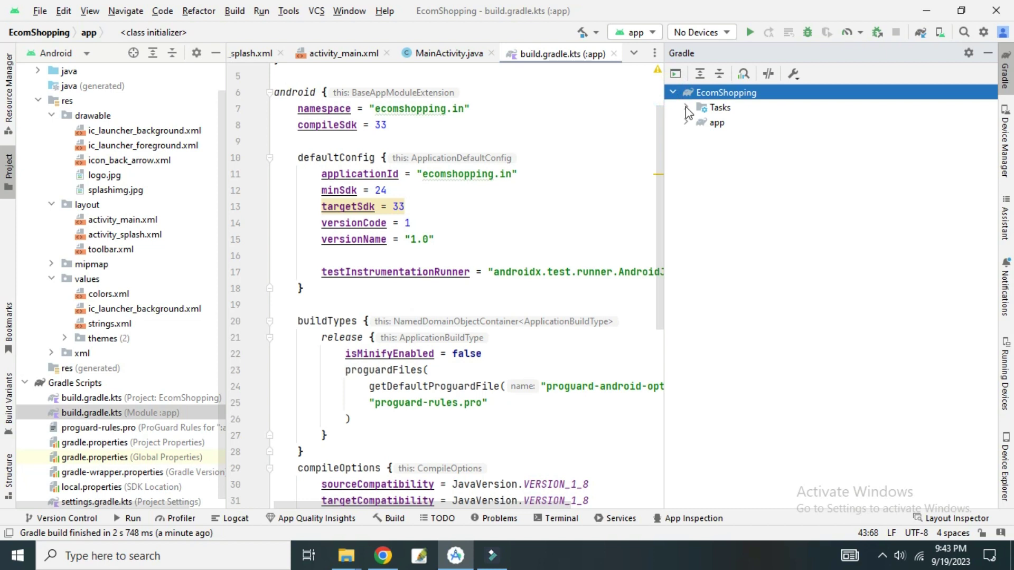
pyautogui.click(685, 106)
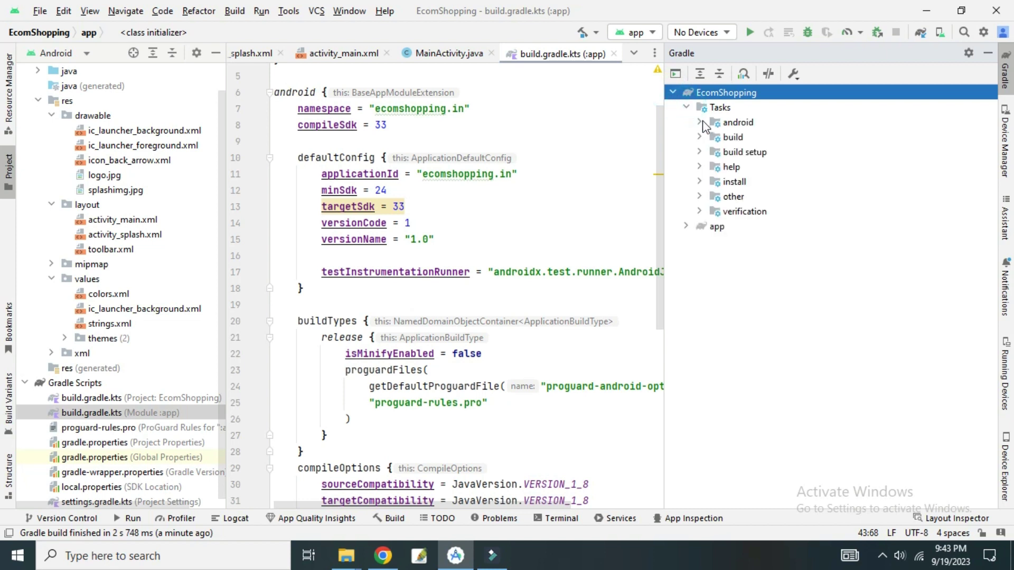
pyautogui.click(700, 123)
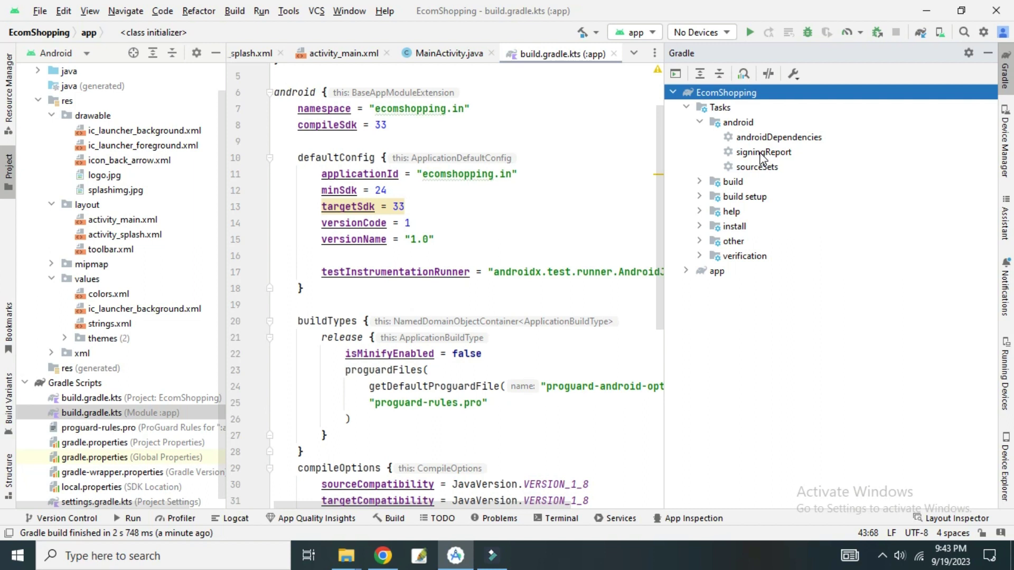
pyautogui.doubleClick(760, 152)
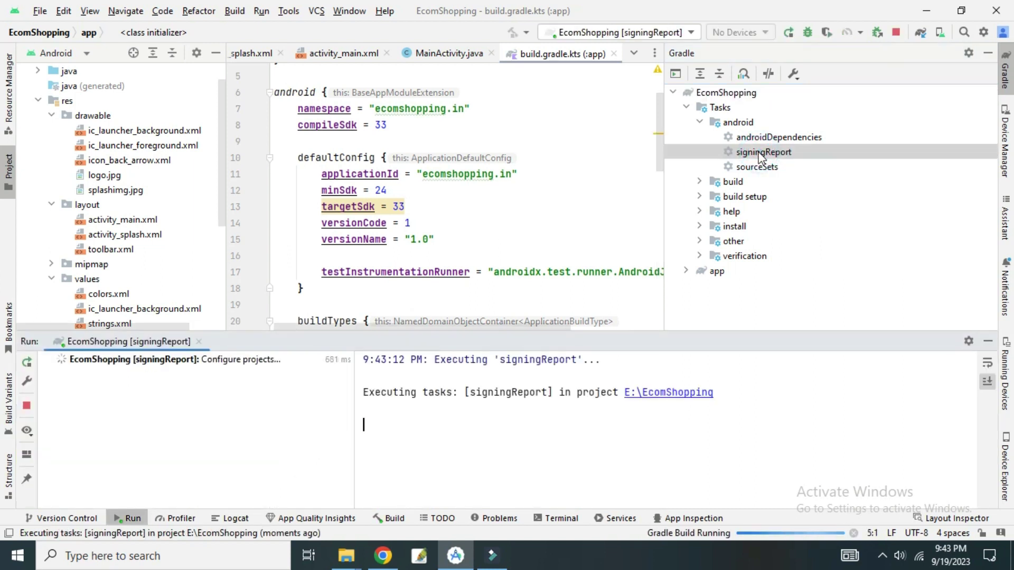
# Step: Examine the SHA1 and SHA-256 fingerprints in the signing report, hide the output and Gradle task list, and return to build.gradle.kts
pyautogui.scroll(1, 490, 431)
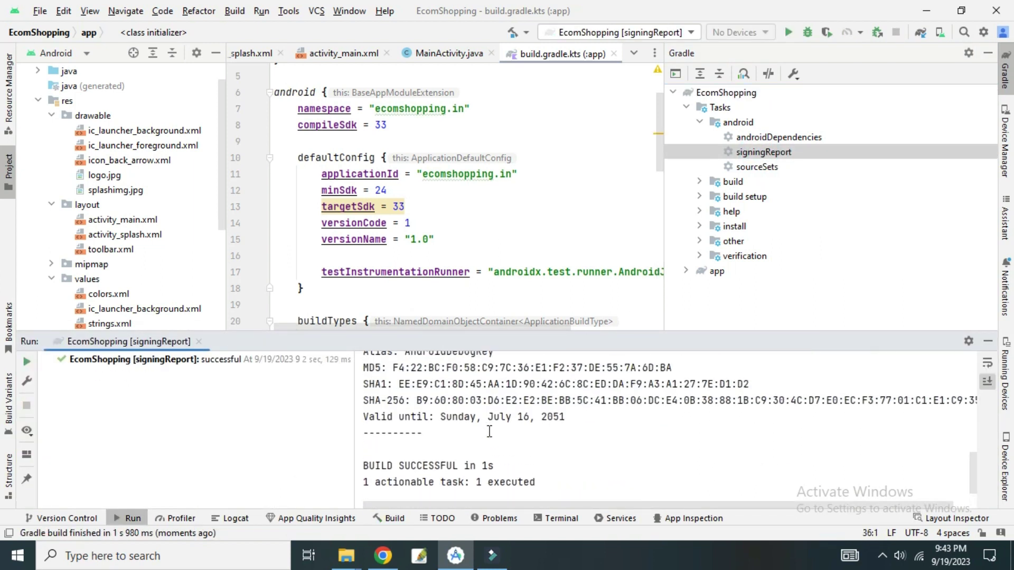
pyautogui.scroll(1, 436, 429)
pyautogui.moveTo(400, 434); pyautogui.dragTo(812, 432)
pyautogui.moveTo(420, 453); pyautogui.dragTo(531, 468)
pyautogui.click(805, 442)
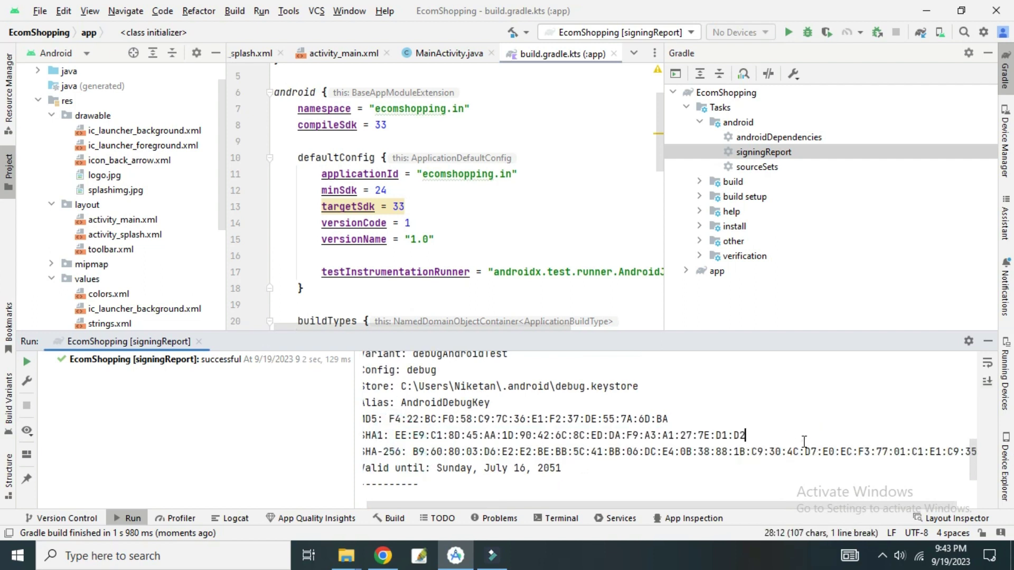
pyautogui.click(987, 342)
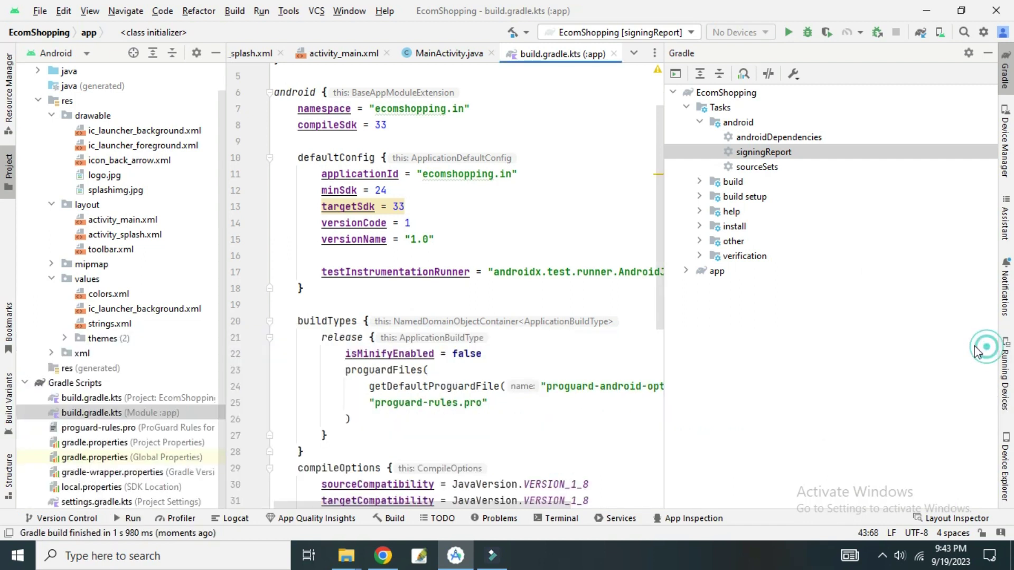
pyautogui.click(1005, 79)
pyautogui.click(379, 256)
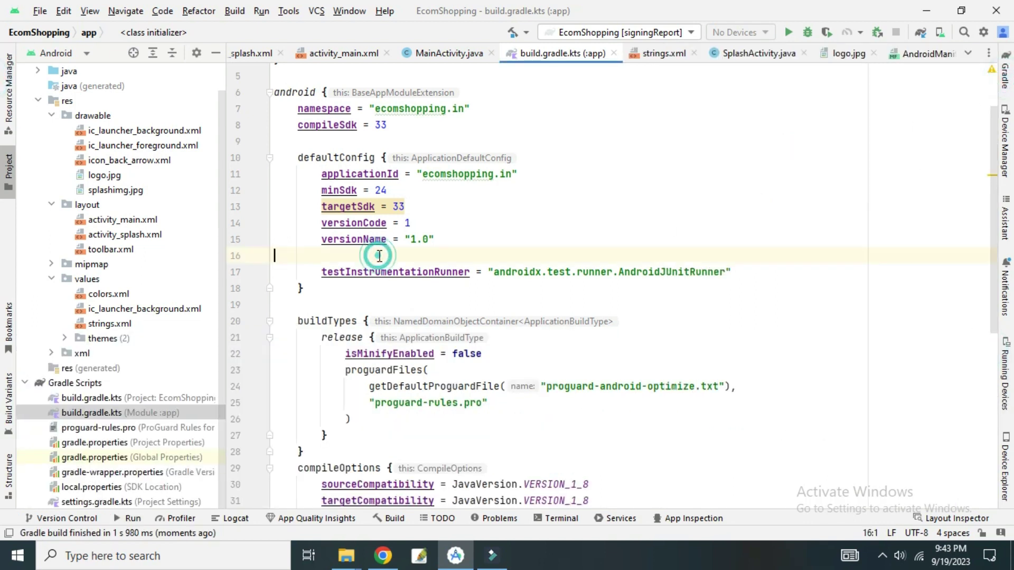